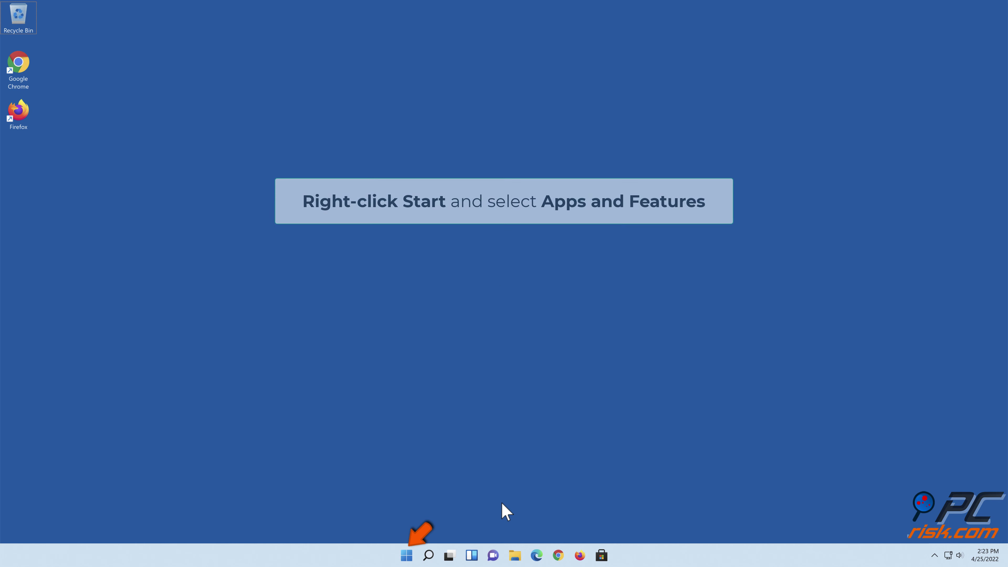
Step: Open the advanced options of Microsoft Photos from the installed apps list in Apps & features
{"action": "right_click", "coordinate": [407, 556]}
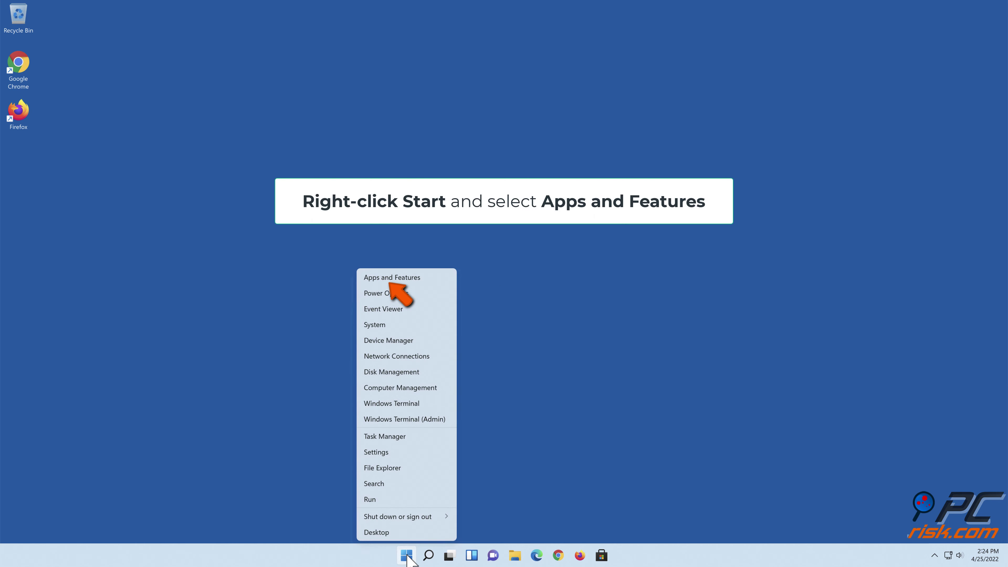
{"action": "left_click", "coordinate": [394, 278]}
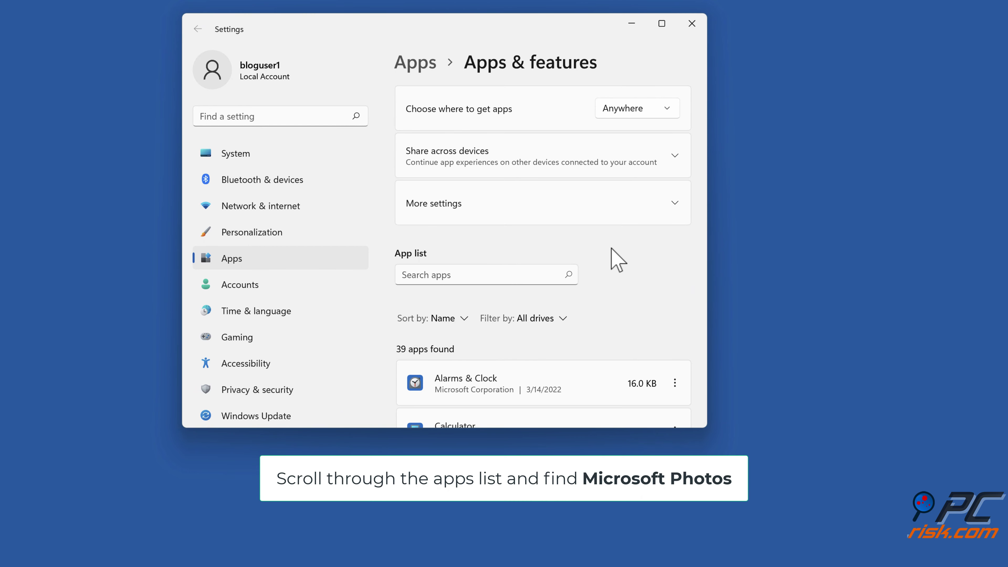
{"action": "scroll", "coordinate": [611, 248], "scroll_direction": "down", "scroll_amount": 12}
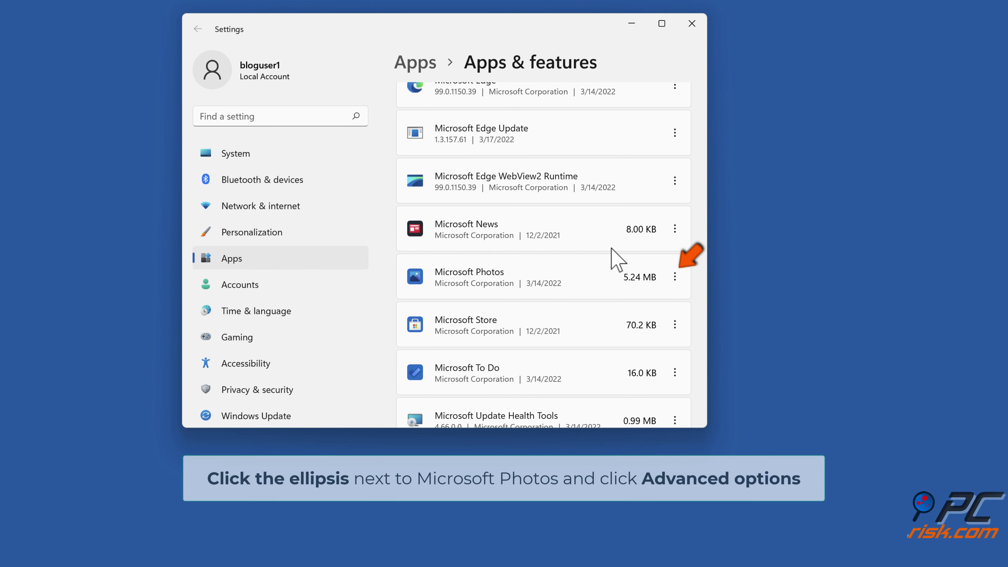
{"action": "left_click", "coordinate": [675, 277]}
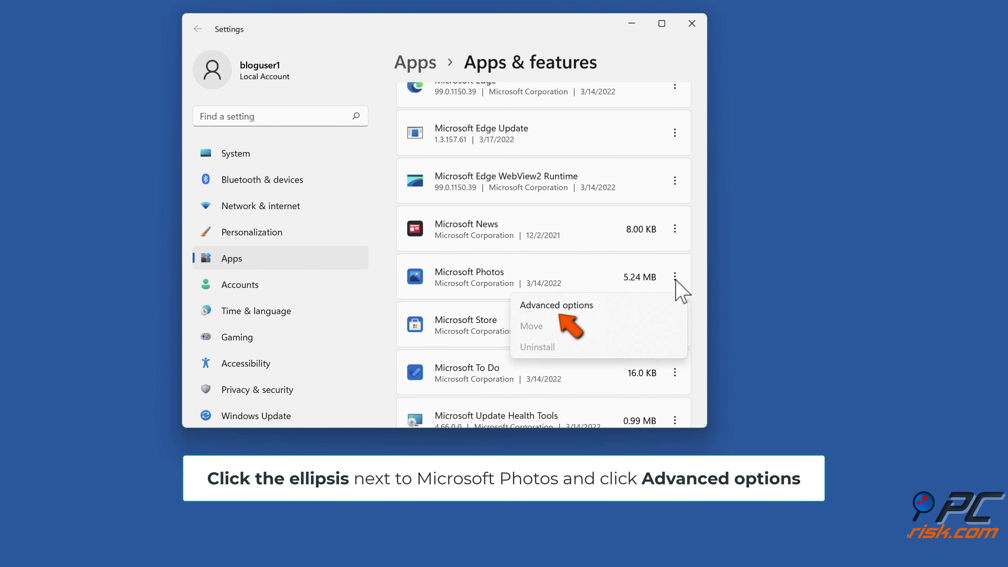
{"action": "left_click", "coordinate": [560, 306]}
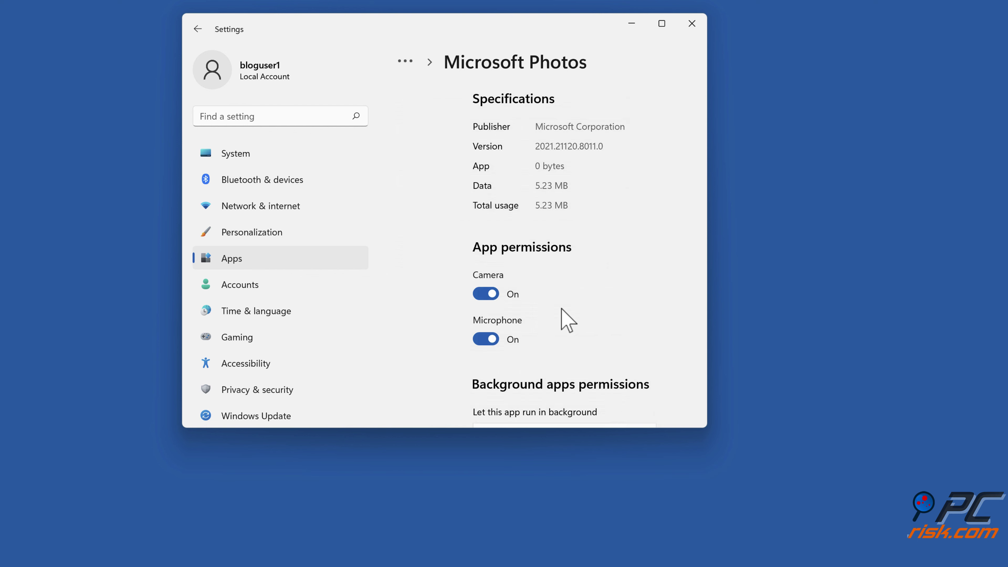
Step: Repair the Microsoft Photos app while keeping its data
{"action": "scroll", "coordinate": [568, 262], "scroll_direction": "down", "scroll_amount": 6}
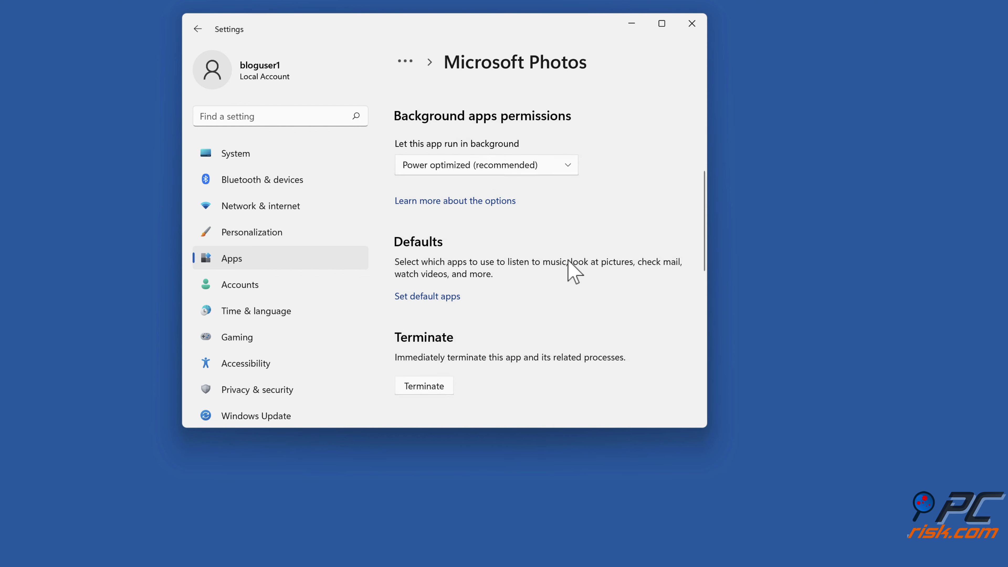
{"action": "scroll", "coordinate": [568, 261], "scroll_direction": "down", "scroll_amount": 7}
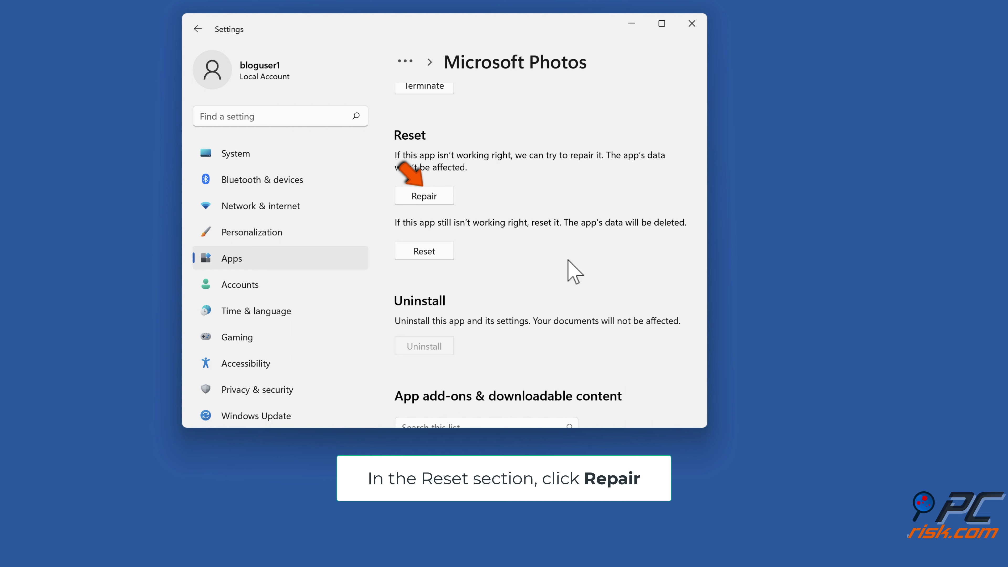
{"action": "left_click", "coordinate": [424, 203]}
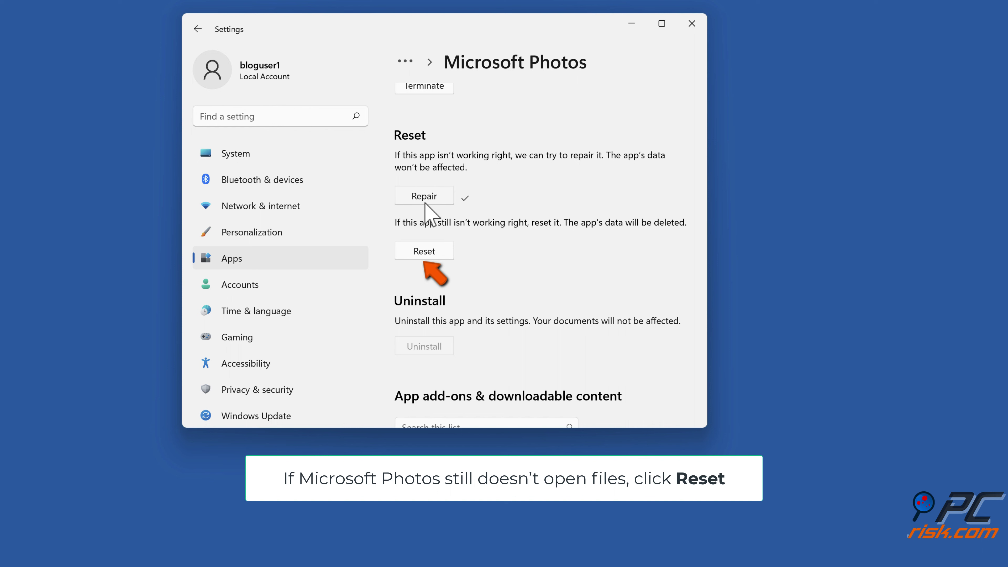
Step: Reset the Microsoft Photos app, confirming the deletion of its data, and close Settings
{"action": "left_click", "coordinate": [423, 256]}
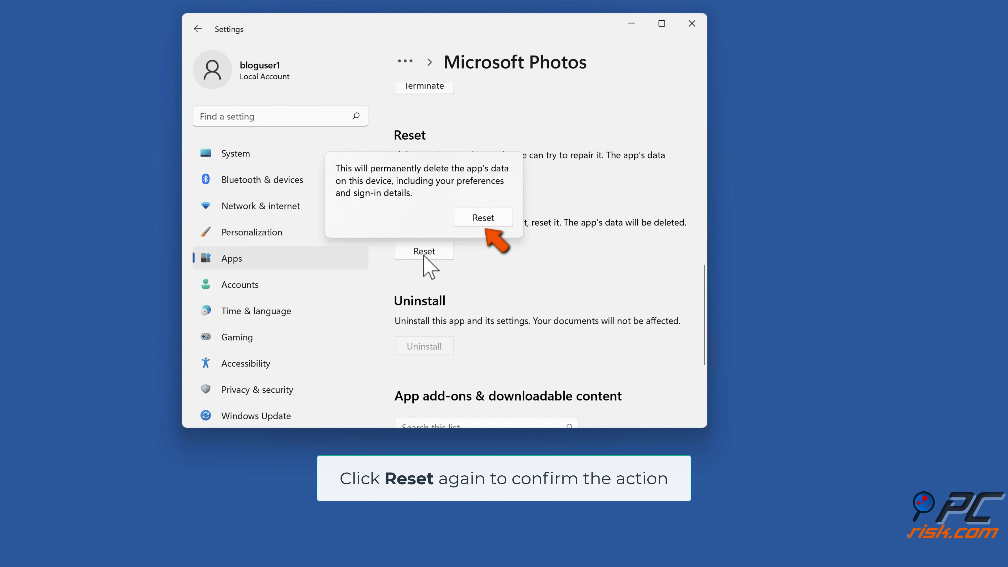
{"action": "left_click", "coordinate": [482, 225]}
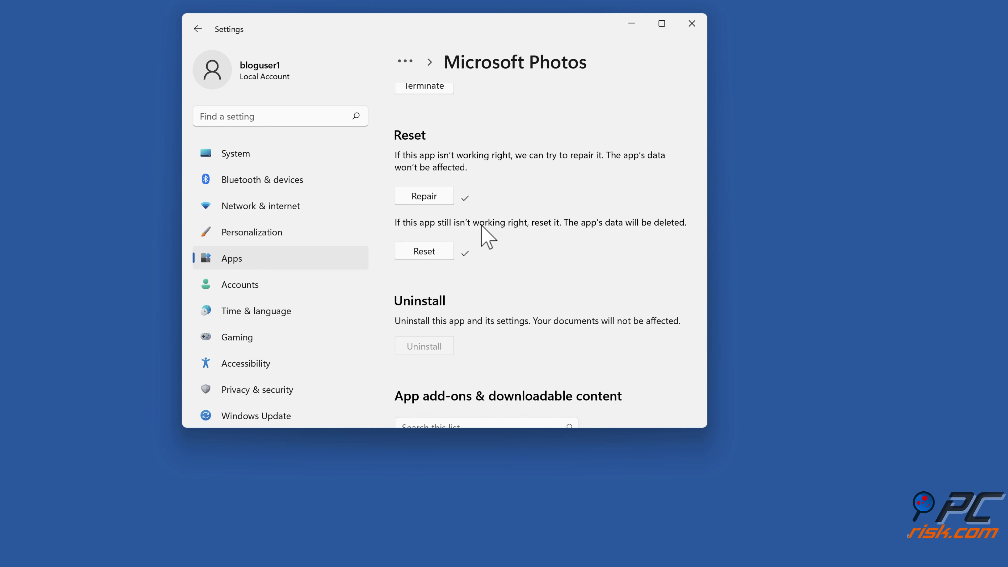
{"action": "left_click", "coordinate": [691, 24]}
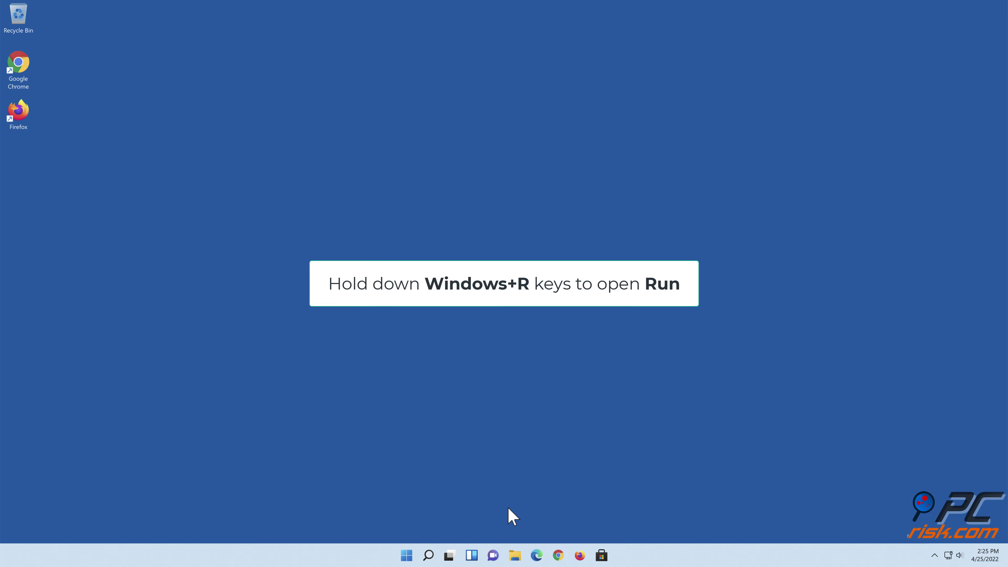
Step: Open an elevated Command Prompt with cmd and run dism /online /cleanup-image /scanhealth
{"action": "key", "text": "super+r"}
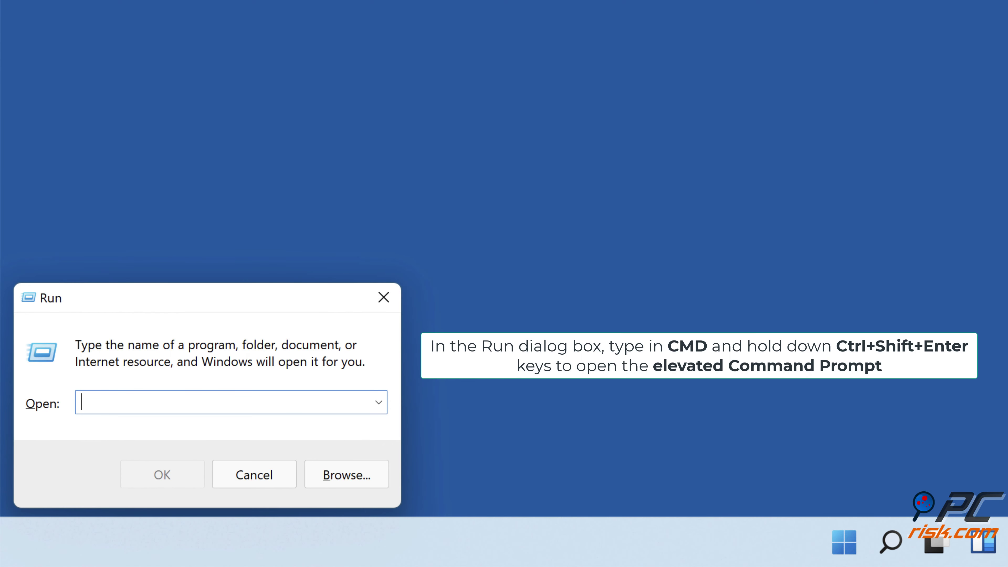
{"action": "type", "text": "cmd"}
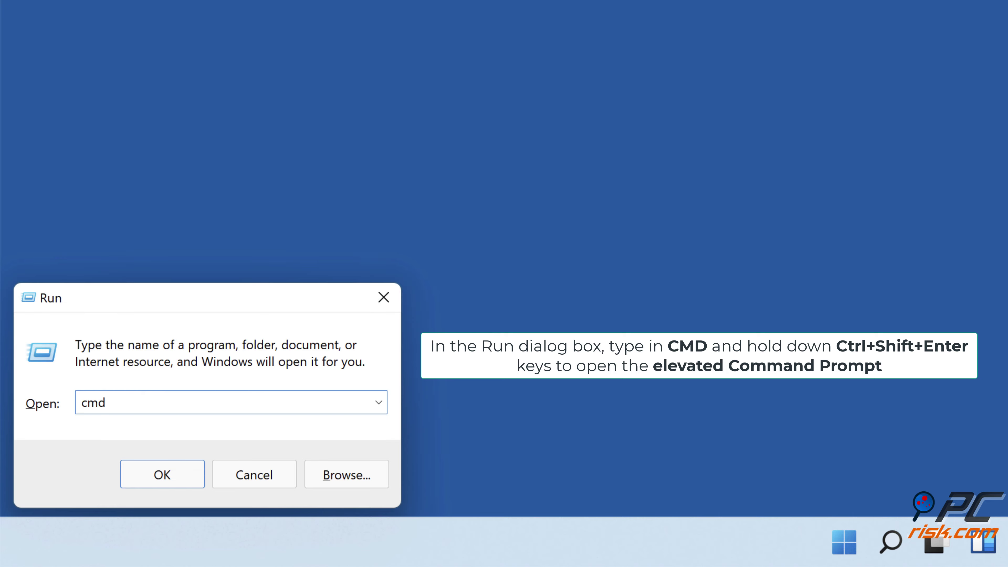
{"action": "key", "text": "ctrl+shift+Return"}
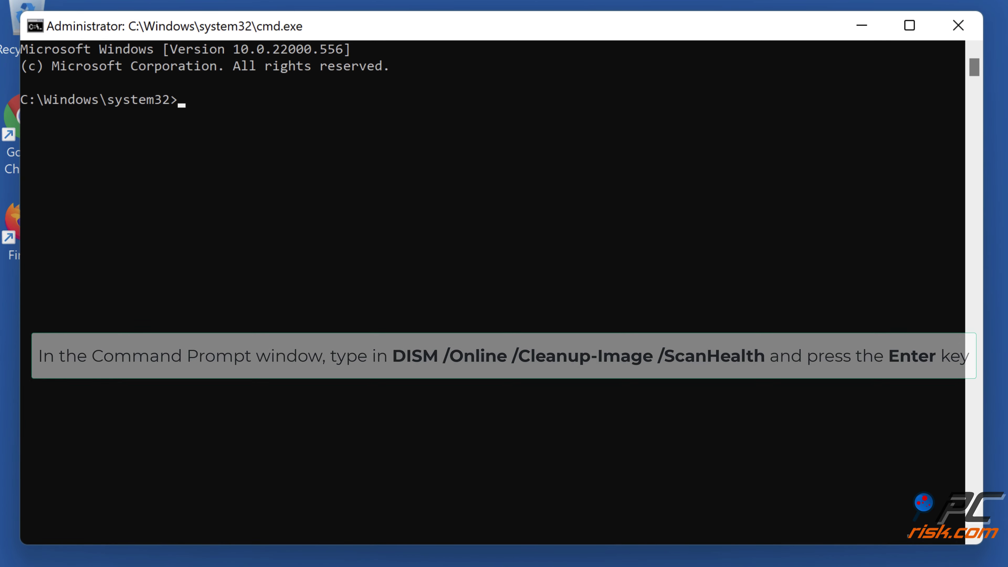
{"action": "type", "text": "dism /onl"}
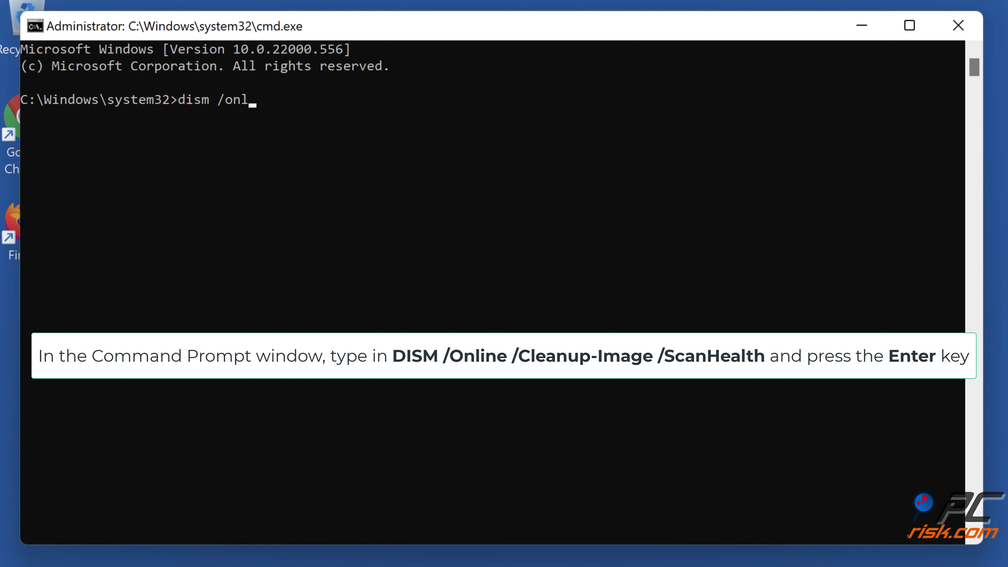
{"action": "type", "text": "ine /cleanup-image"}
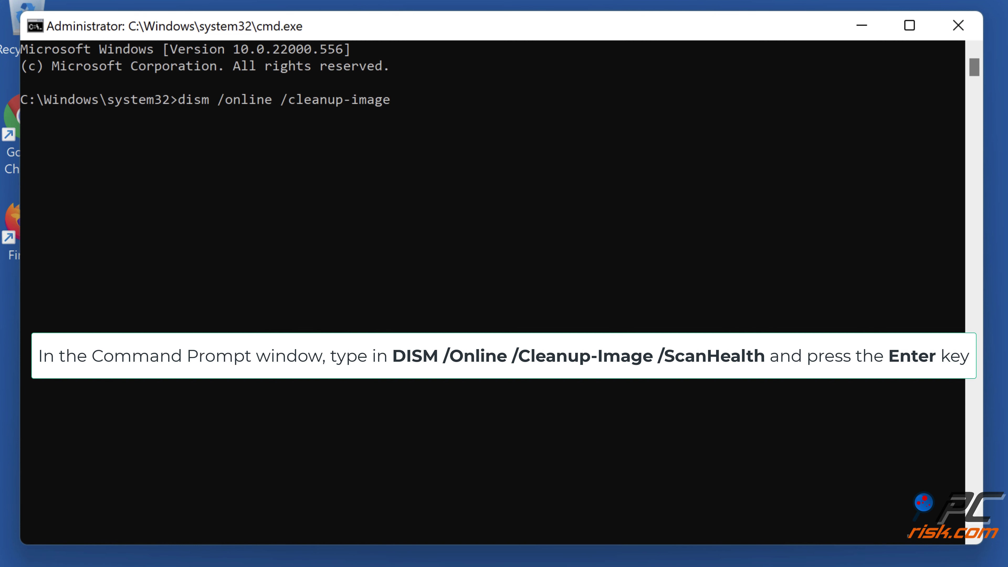
{"action": "type", "text": " /scanhealth"}
{"action": "key", "text": "Return"}
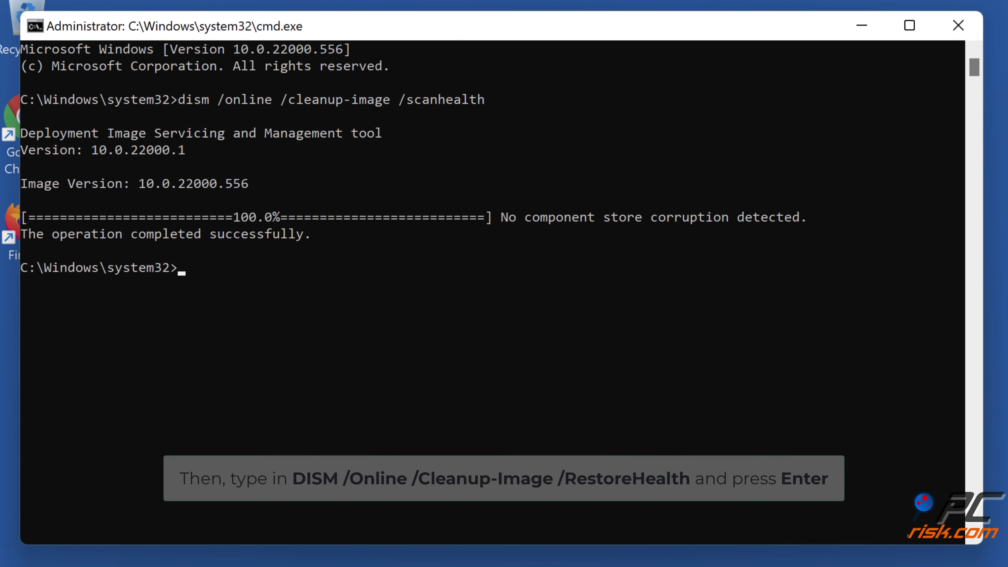
Step: Run dism /online /cleanup-image /restorehealth to repair the Windows image, and close the Command Prompt
{"action": "type", "text": "dism /online "}
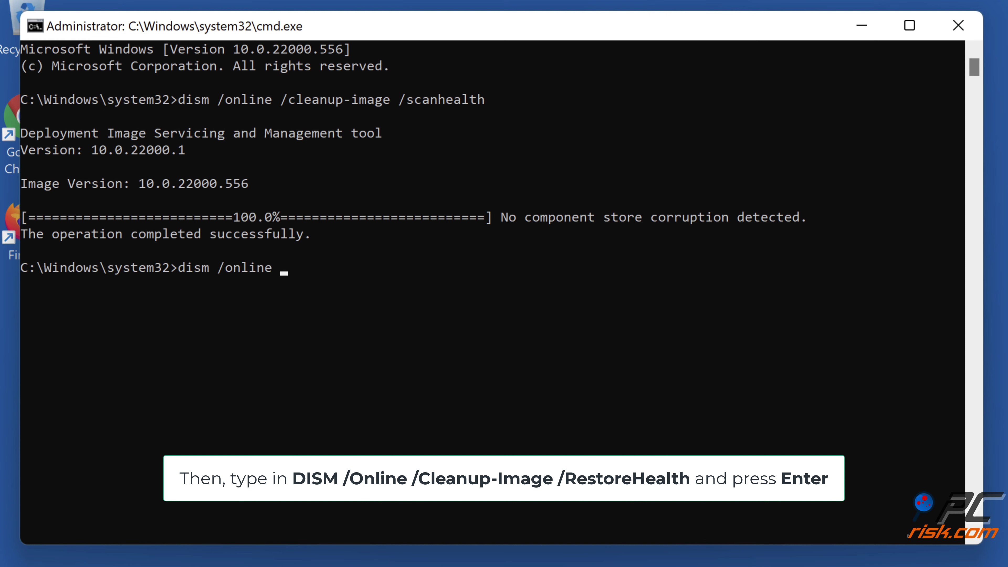
{"action": "type", "text": "/cleanup-image /rest"}
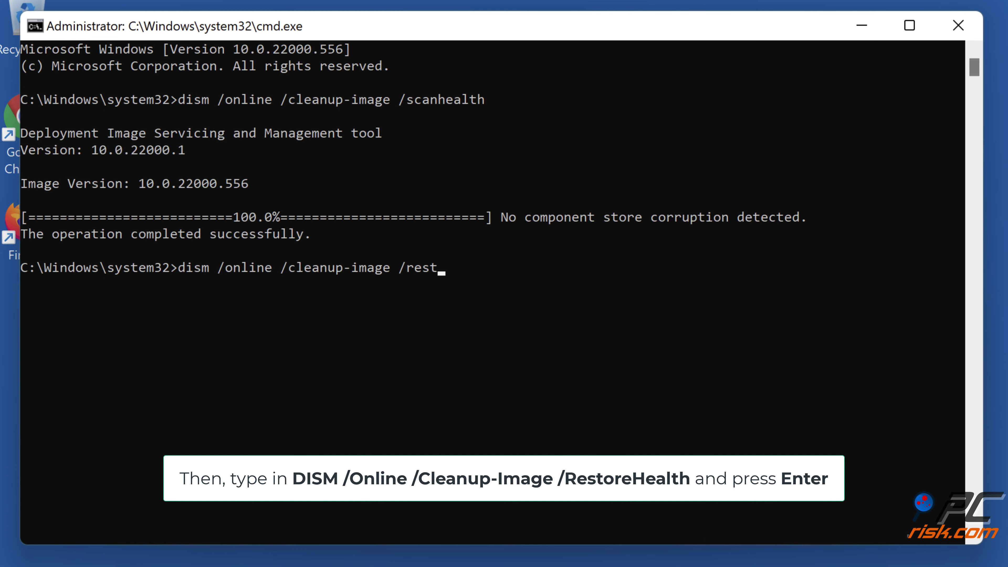
{"action": "type", "text": "orehealth"}
{"action": "key", "text": "Return"}
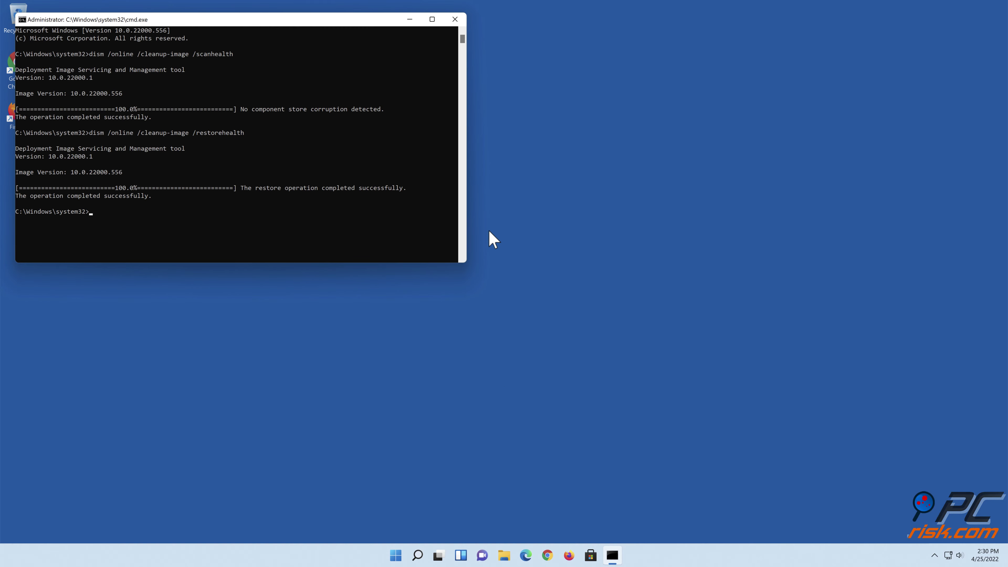
{"action": "left_click", "coordinate": [455, 21]}
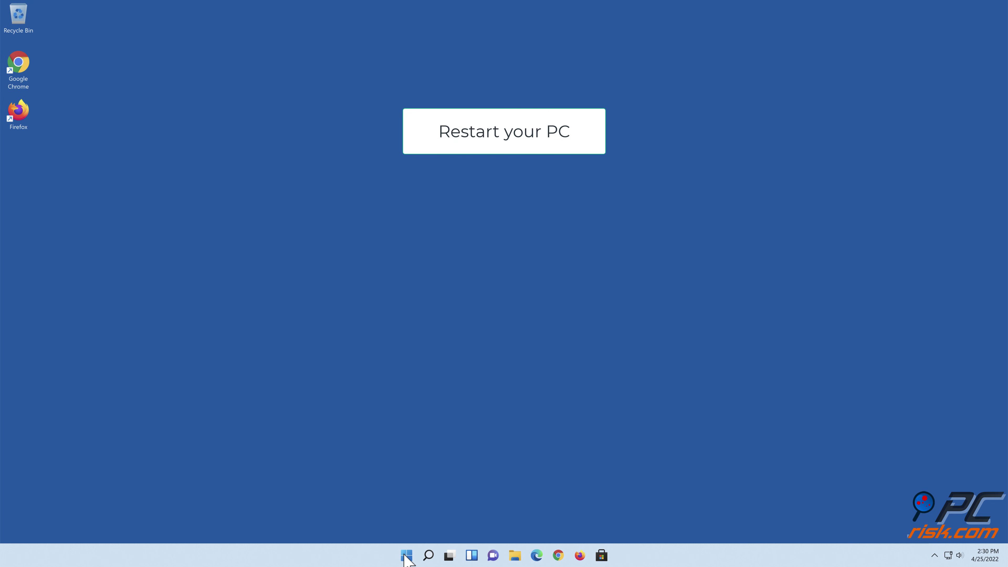
Step: Restart the PC following the DISM repair
{"action": "left_click", "coordinate": [405, 555]}
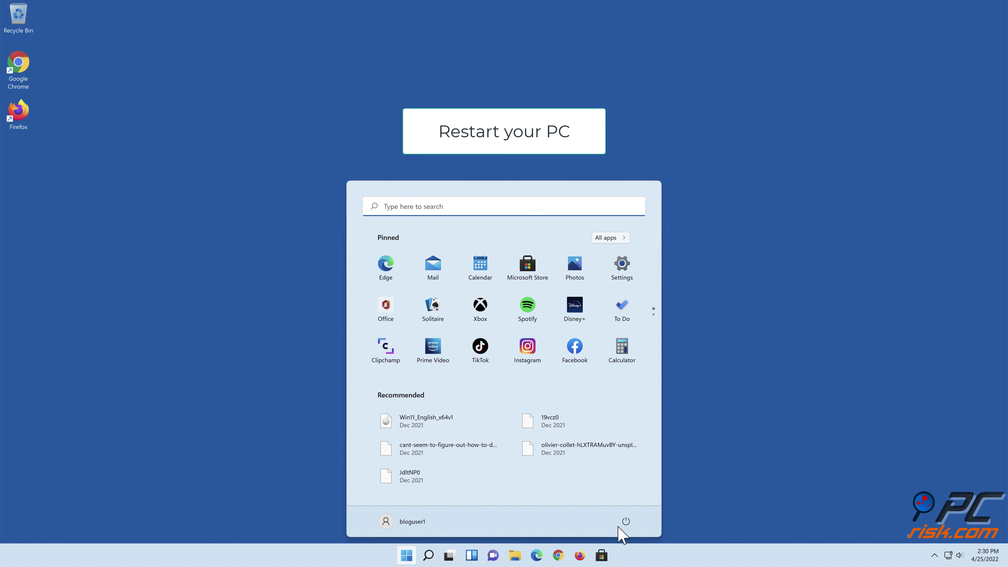
{"action": "left_click", "coordinate": [627, 522]}
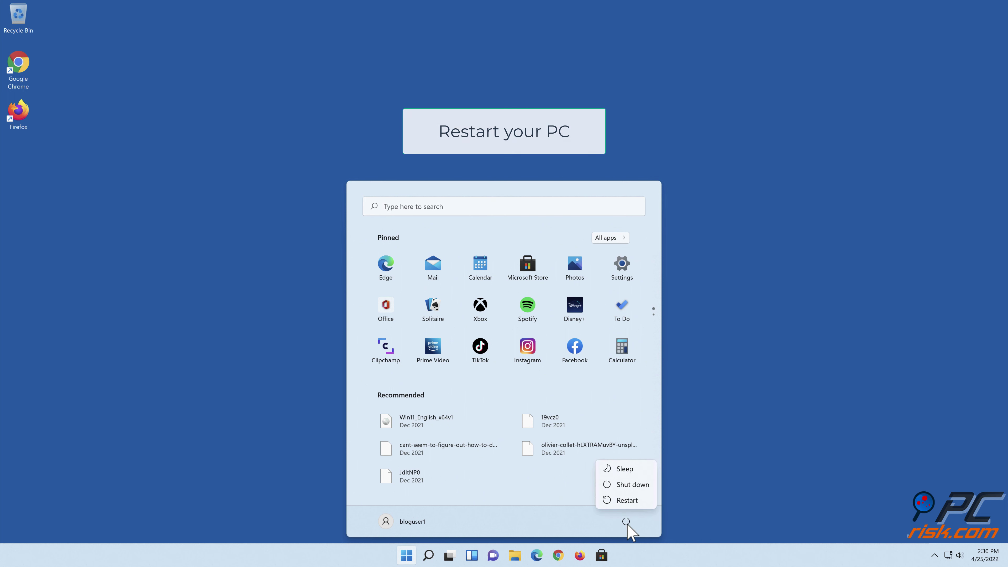
{"action": "left_click", "coordinate": [627, 500]}
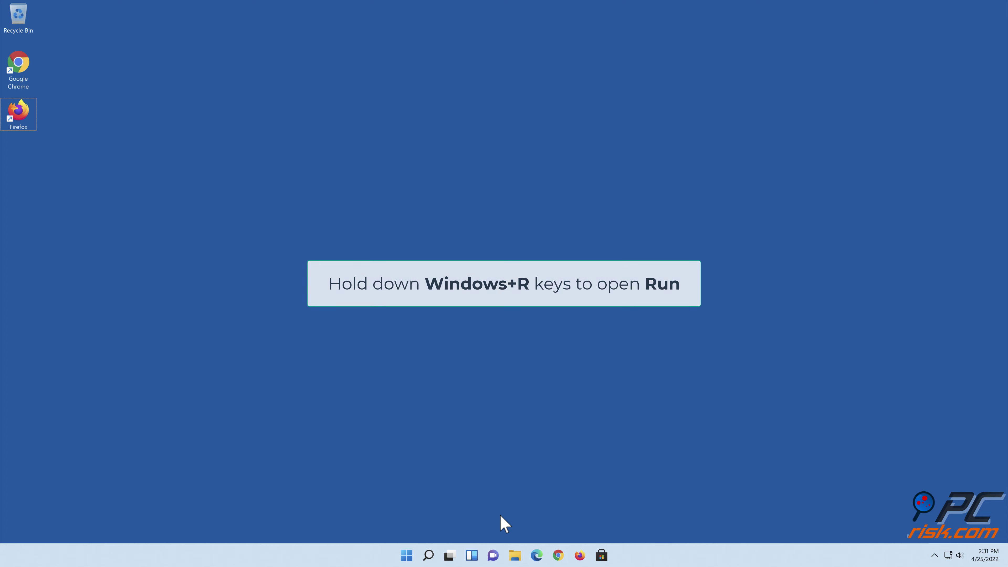
Step: Run sfc /scannow in an elevated Command Prompt opened with cmd, and close the window once the scan ends
{"action": "key", "text": "super+r"}
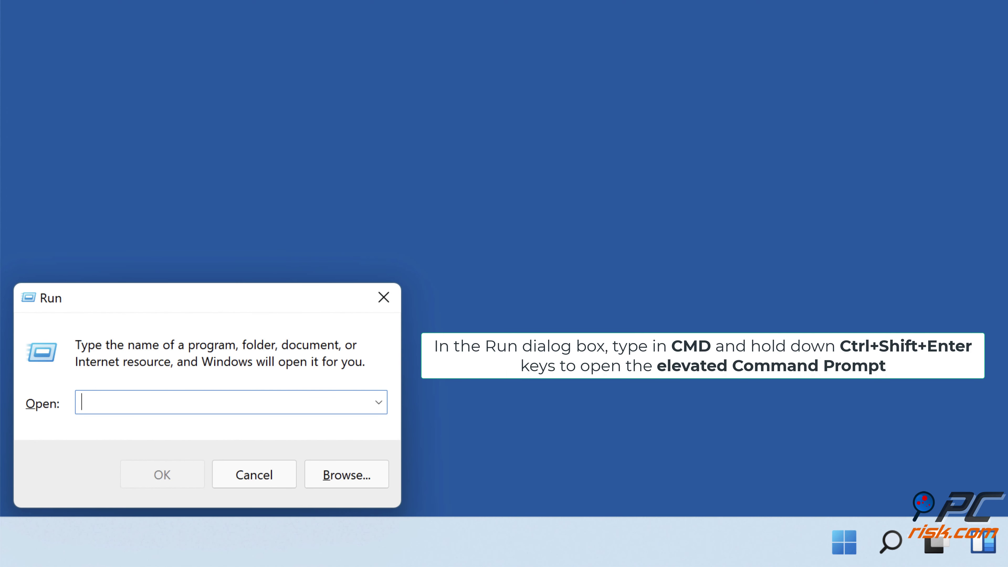
{"action": "type", "text": "cmd"}
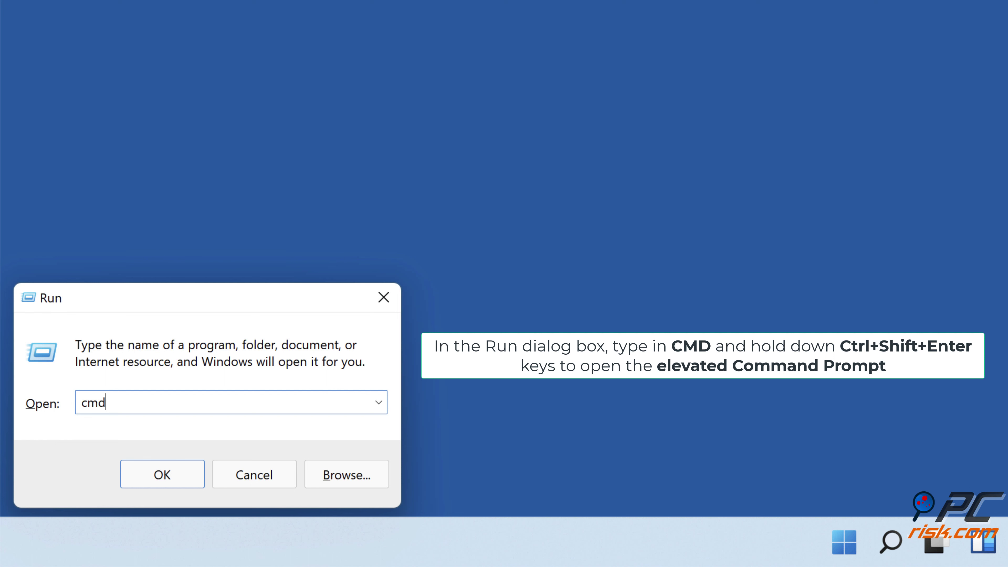
{"action": "key", "text": "ctrl+shift+Return"}
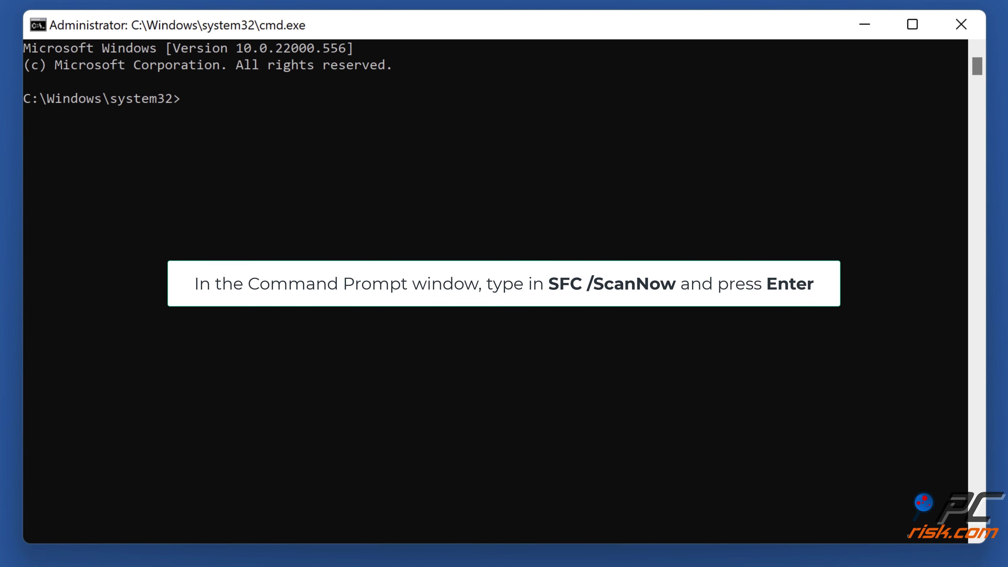
{"action": "type", "text": "sfc /scannow"}
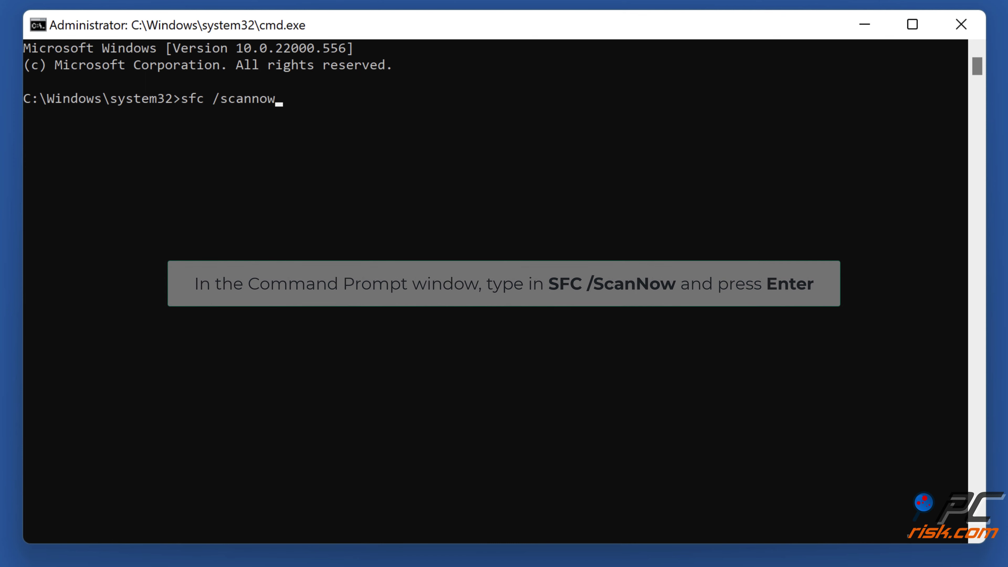
{"action": "key", "text": "Return"}
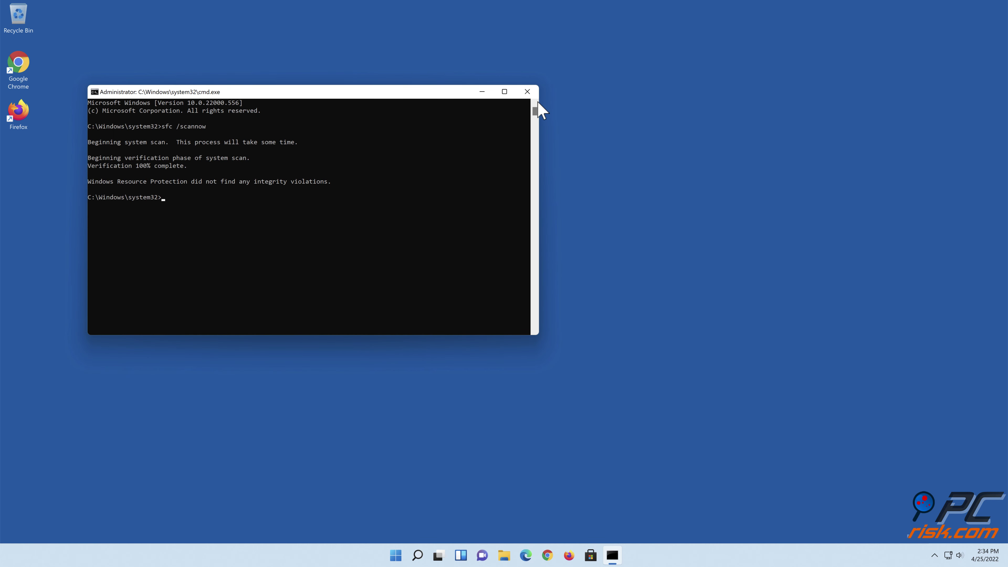
{"action": "left_click", "coordinate": [529, 93]}
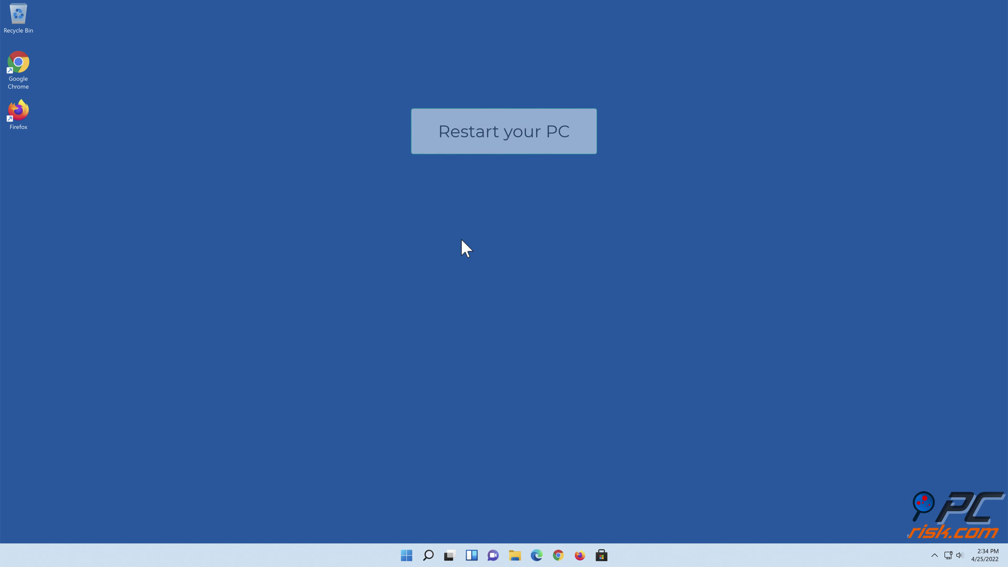
Step: Restart the PC following the system file scan
{"action": "left_click", "coordinate": [407, 556]}
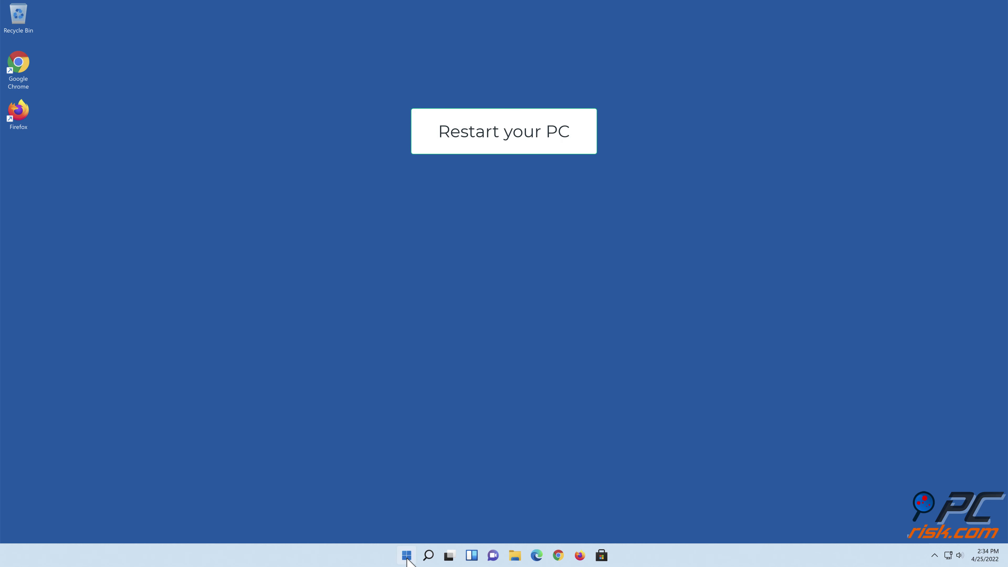
{"action": "left_click", "coordinate": [626, 522]}
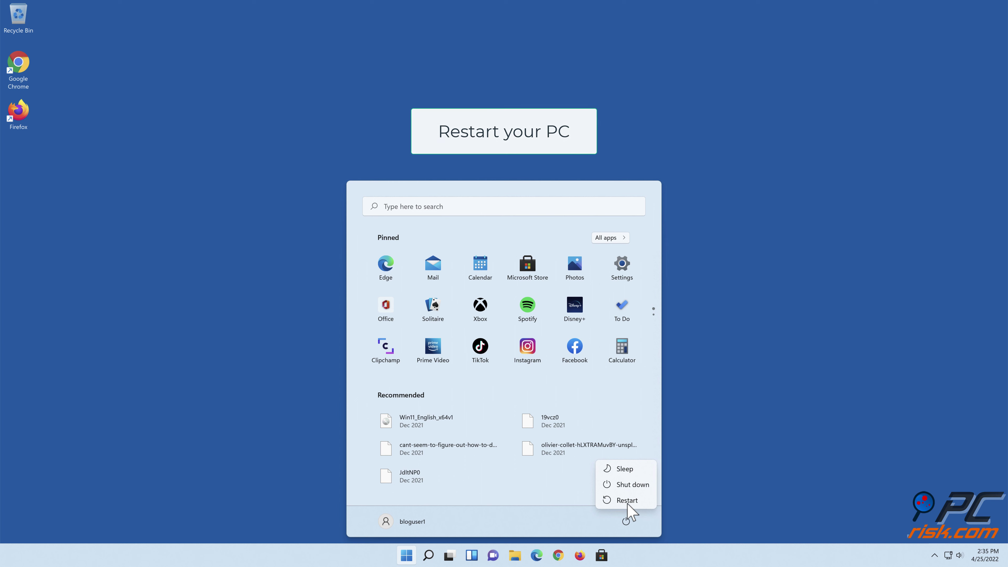
{"action": "left_click", "coordinate": [627, 501]}
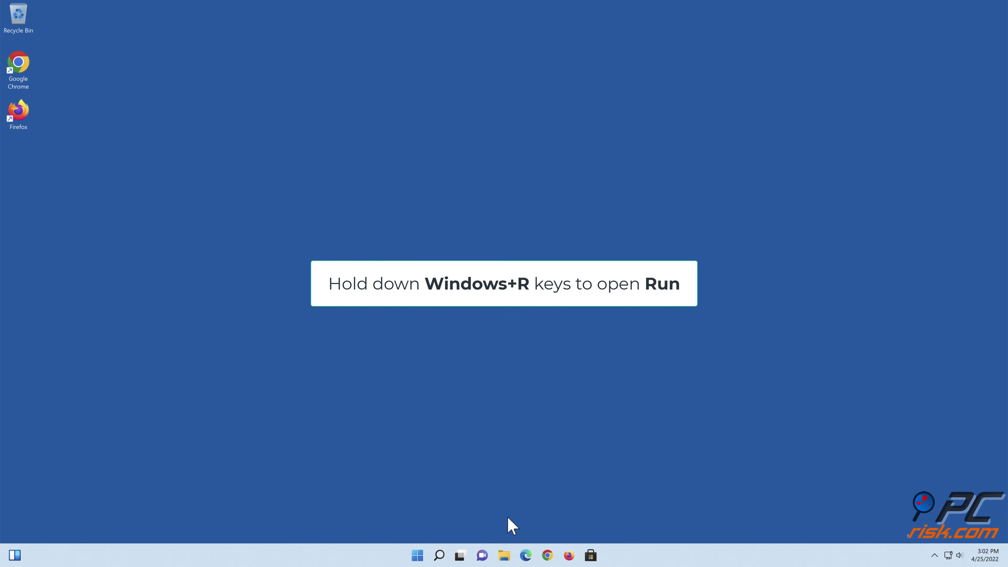
Step: Run chkdsk c: /f /r in an elevated Command Prompt opened with cmd, answer y to schedule the disk check, and close the window
{"action": "key", "text": "super+r"}
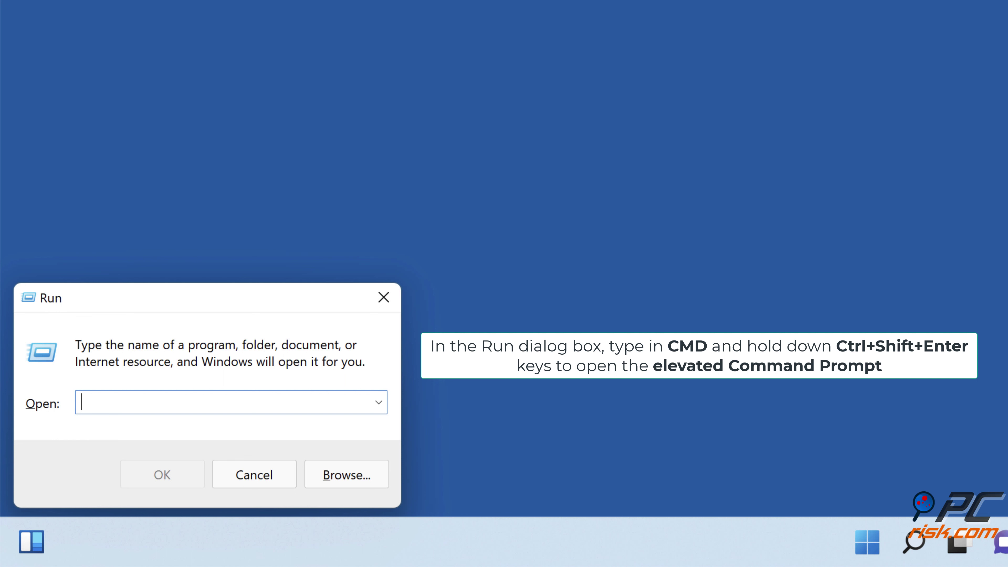
{"action": "type", "text": "cmd"}
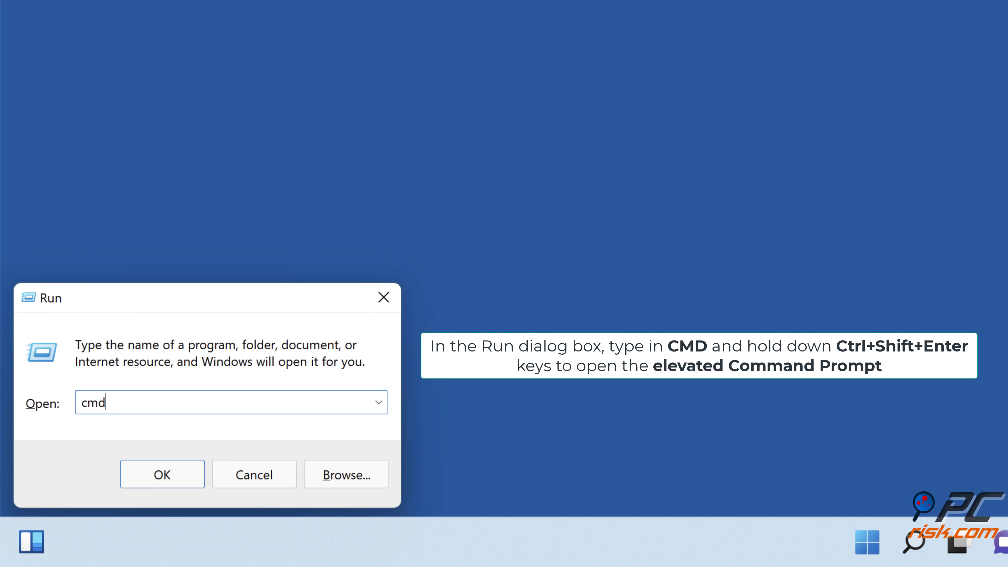
{"action": "key", "text": "ctrl+shift+Return"}
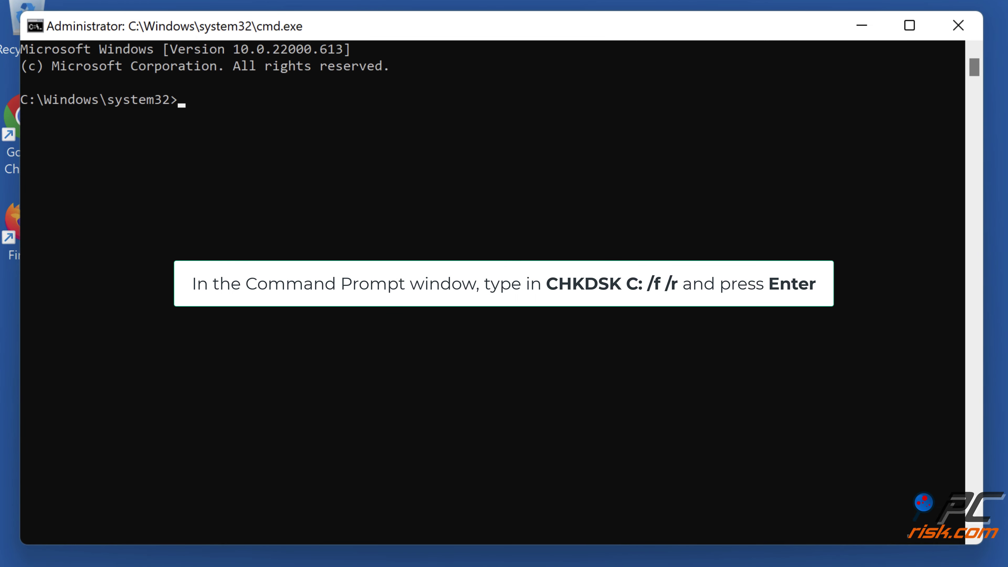
{"action": "type", "text": "chkdsk c: /f /"}
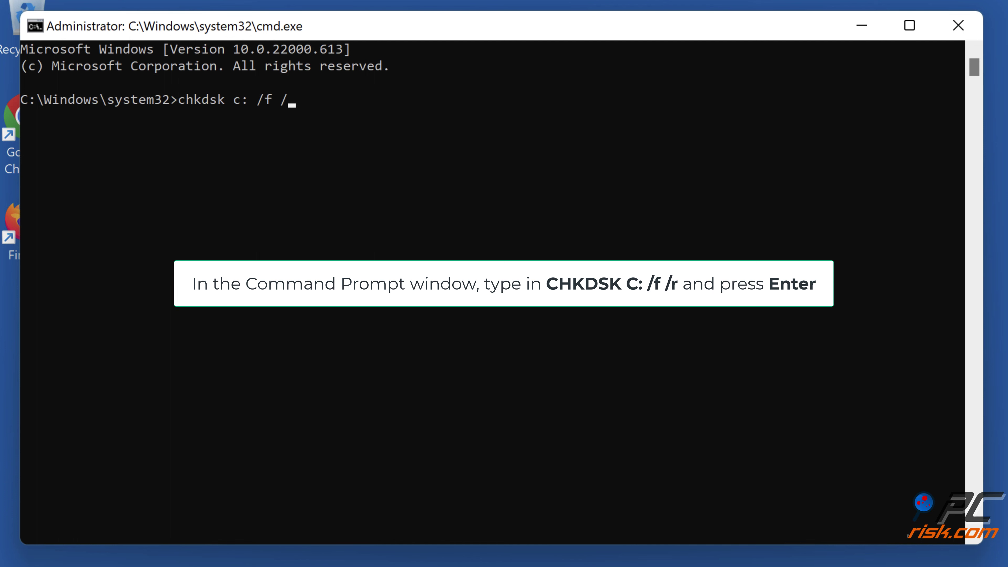
{"action": "type", "text": "r"}
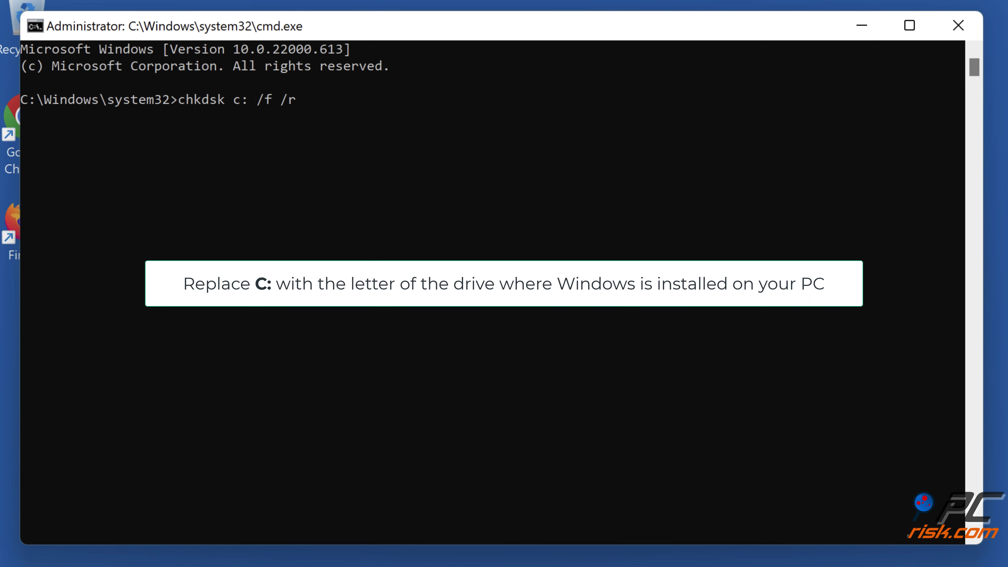
{"action": "key", "text": "Return"}
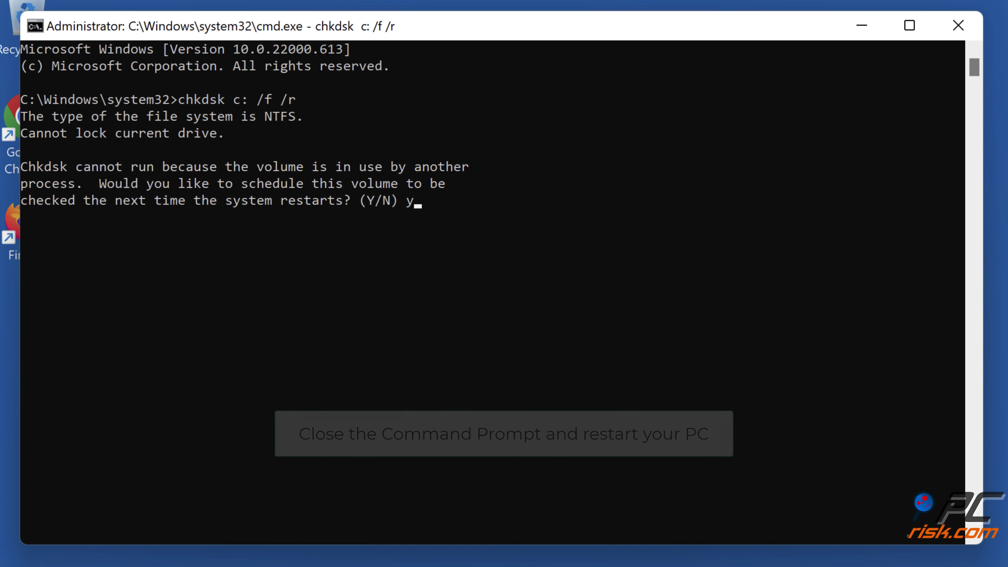
{"action": "key", "text": "Return"}
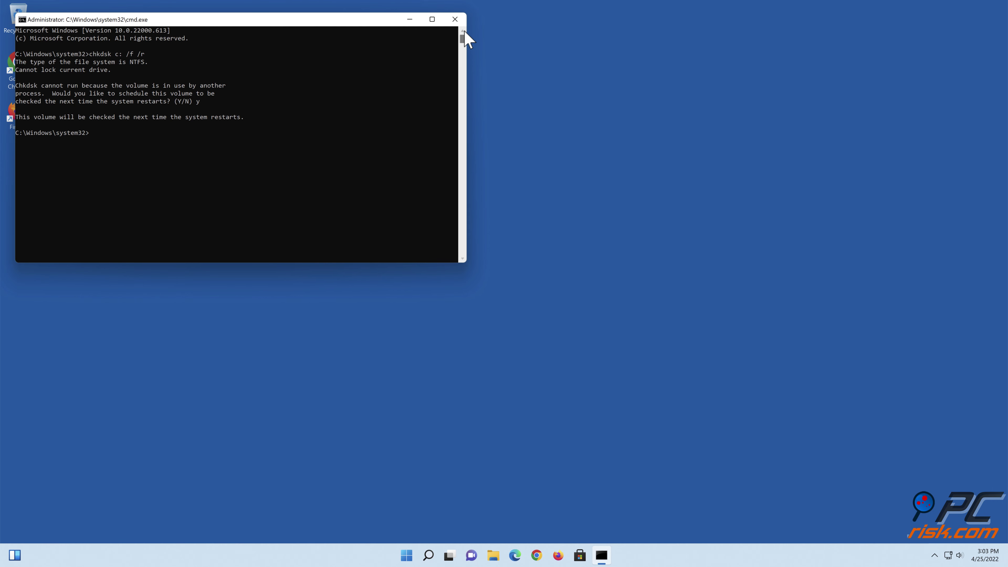
{"action": "left_click", "coordinate": [454, 19]}
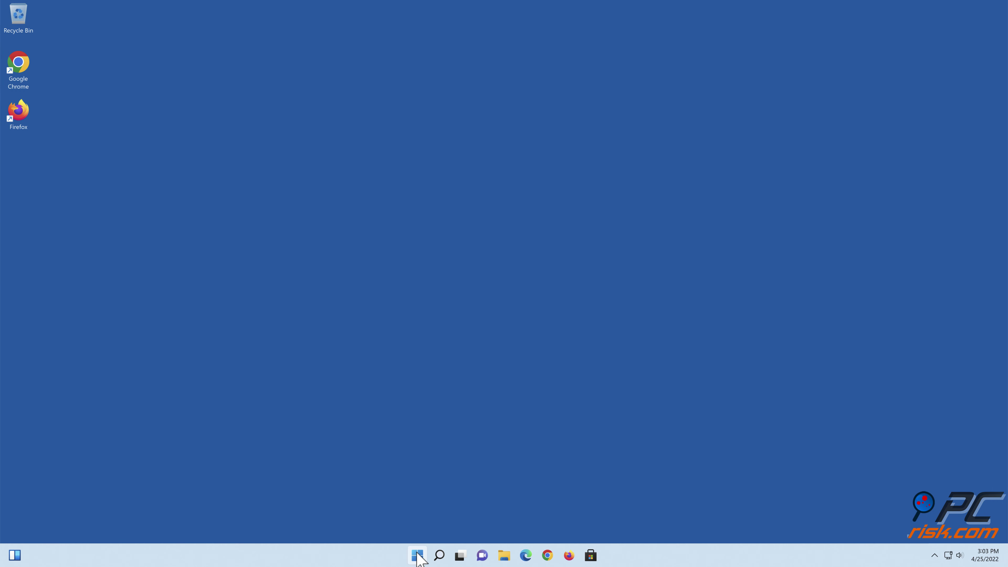
Step: Restart the PC so the scheduled disk check can run
{"action": "left_click", "coordinate": [417, 556]}
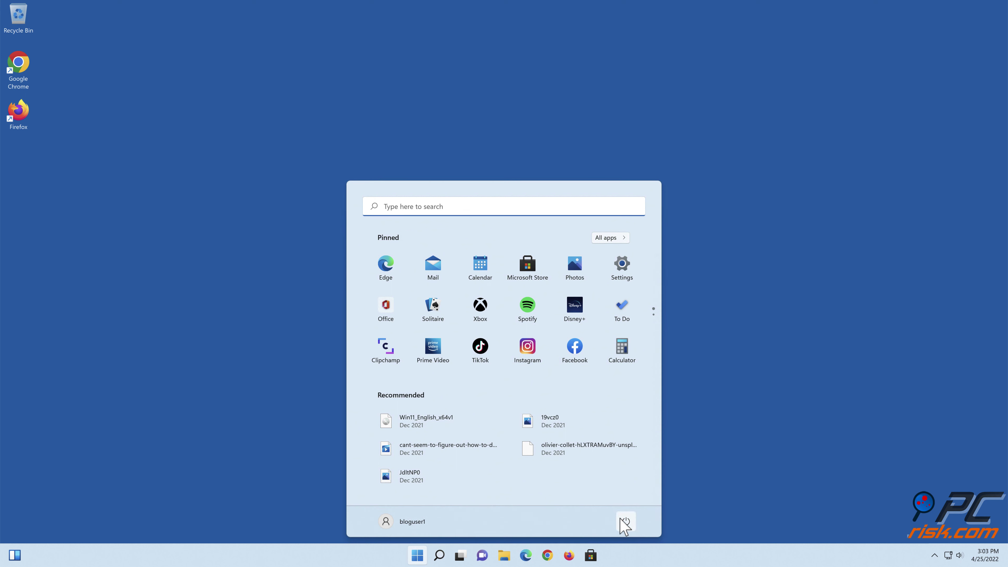
{"action": "left_click", "coordinate": [626, 521]}
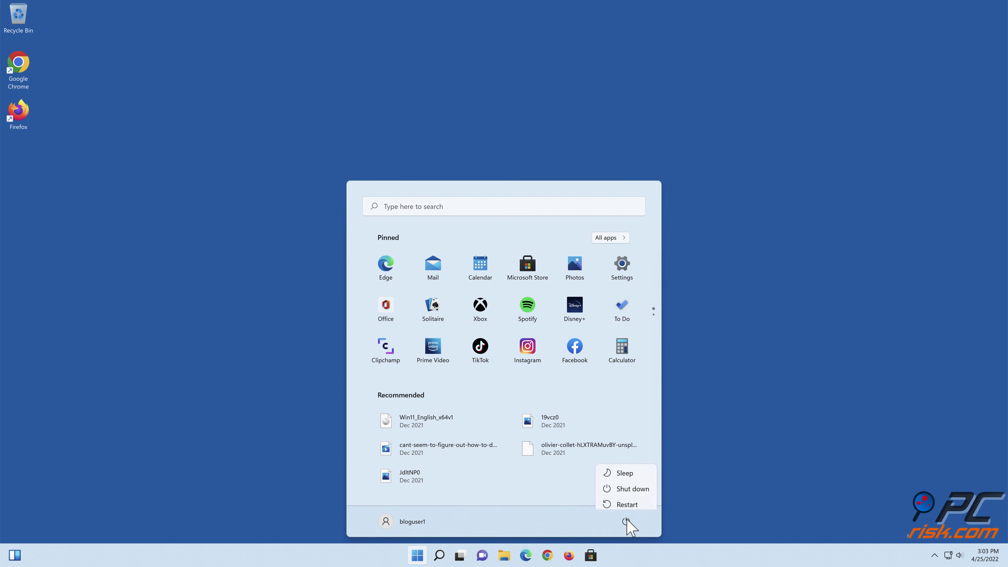
{"action": "left_click", "coordinate": [626, 504]}
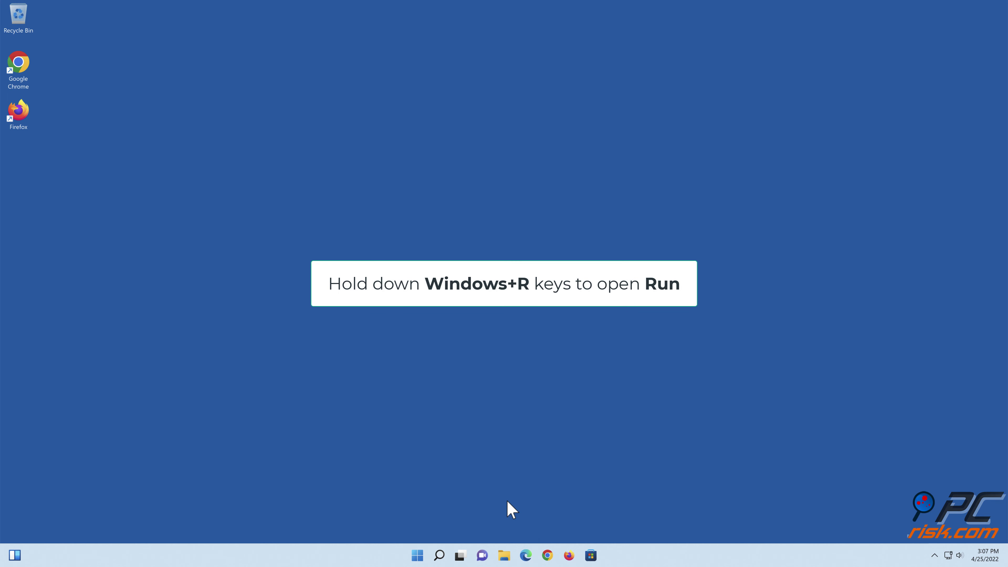
Step: Uninstall the Photos app by running Get-AppxPackage *photo* | Remove-AppxPackage in PowerShell opened as administrator, and close the window
{"action": "key", "text": "super+r"}
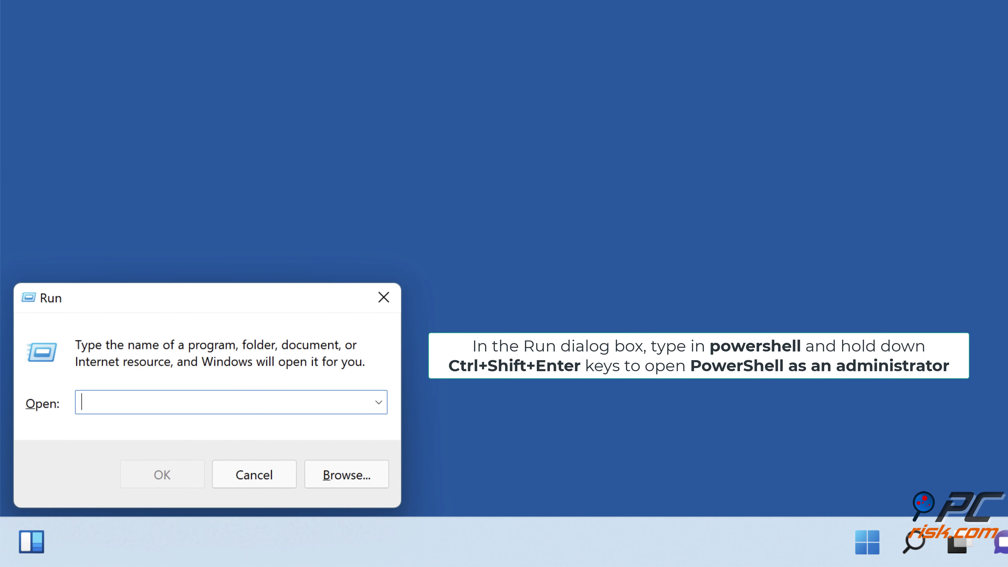
{"action": "type", "text": "powershell"}
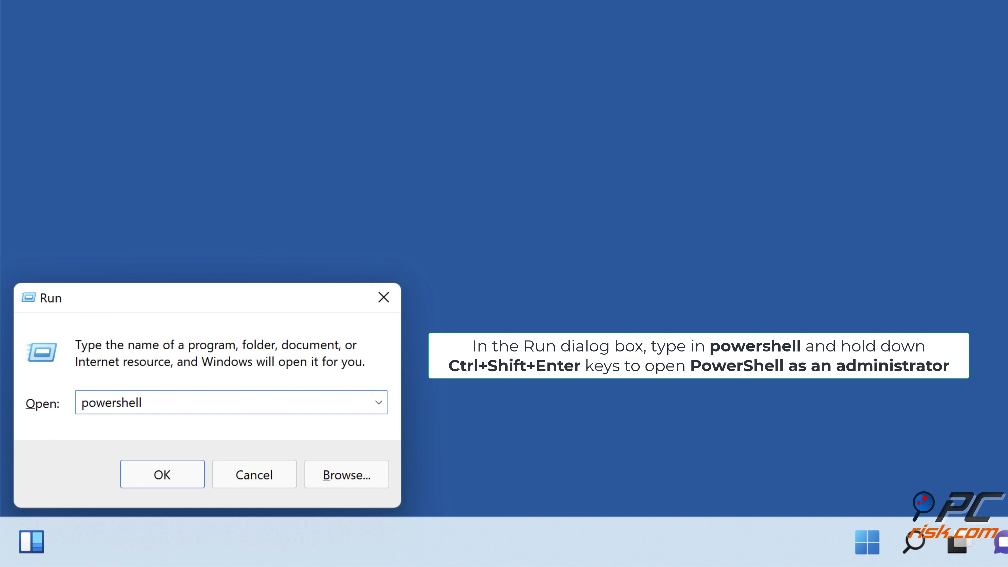
{"action": "key", "text": "ctrl+shift+Return"}
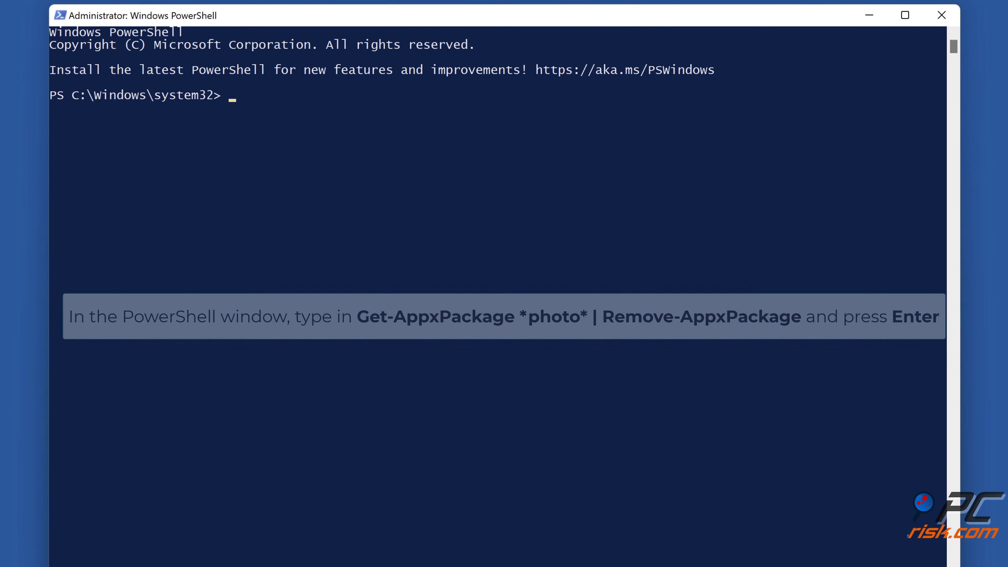
{"action": "type", "text": "Get-AppxPackage *photo* | Remove-AppxPackage"}
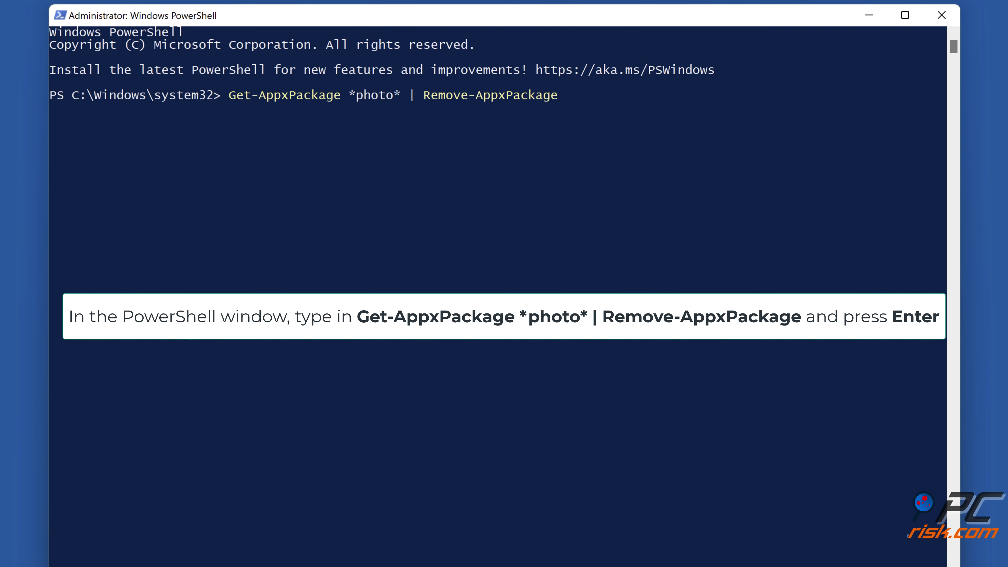
{"action": "key", "text": "Return"}
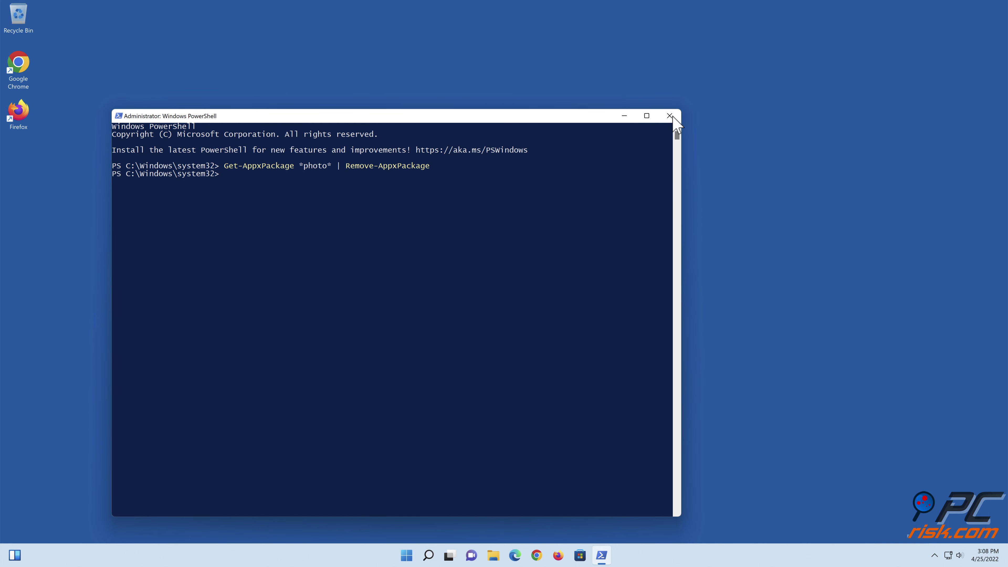
{"action": "left_click", "coordinate": [673, 118]}
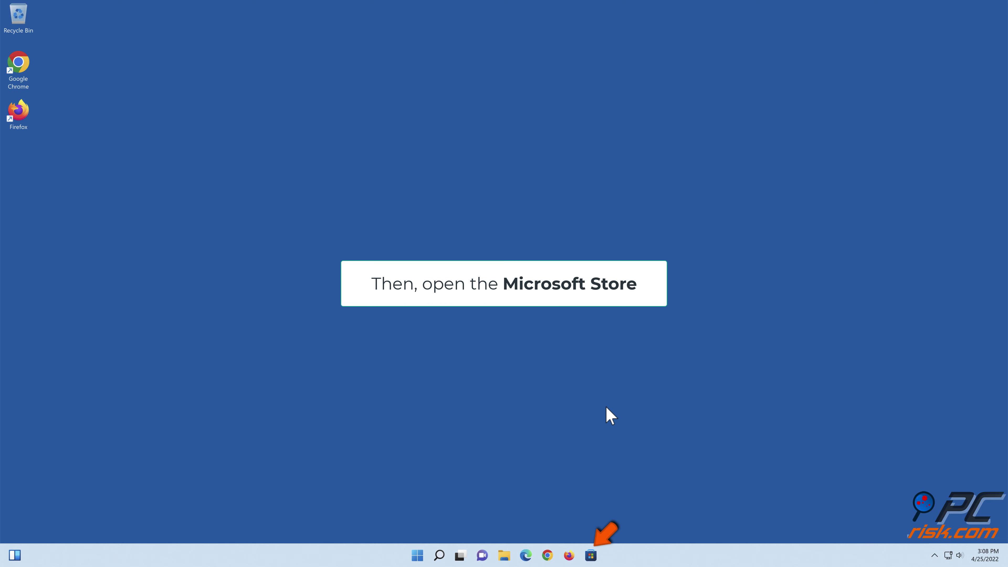
Step: Find Microsoft Photos in the Microsoft Store by searching for microsoft photos, install it, and close the Store
{"action": "left_click", "coordinate": [591, 556]}
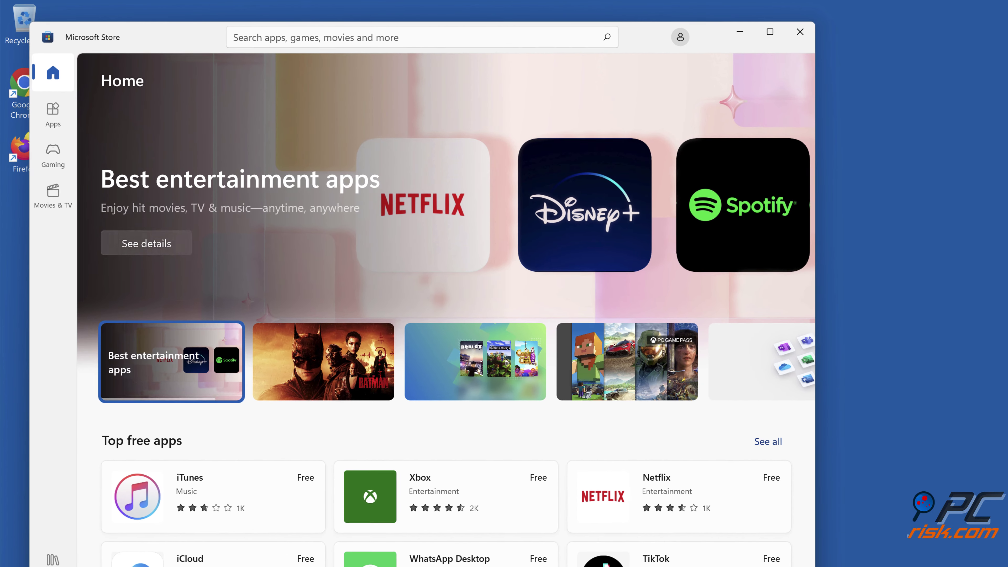
{"action": "left_click", "coordinate": [428, 32]}
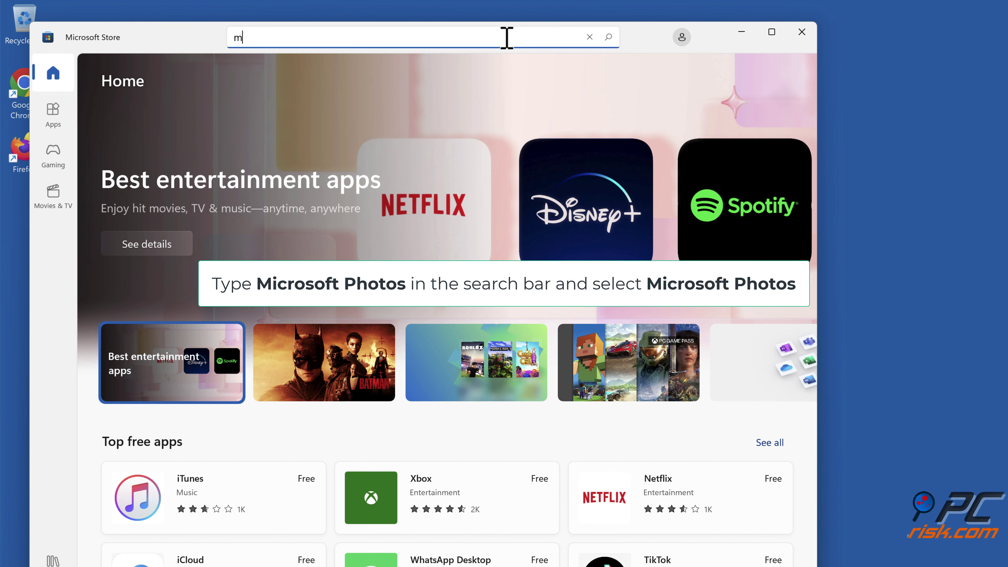
{"action": "type", "text": "microsoft photos"}
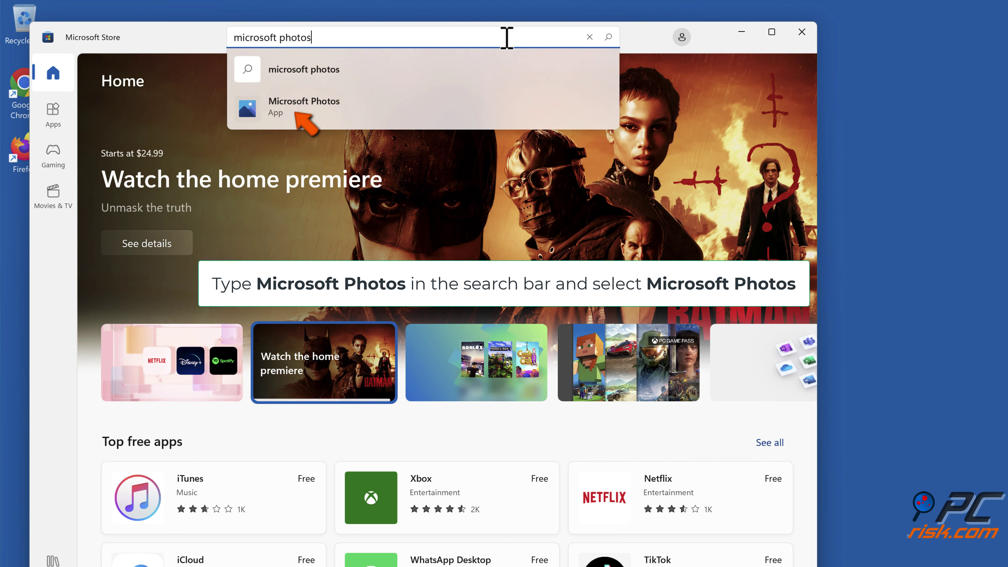
{"action": "left_click", "coordinate": [325, 112]}
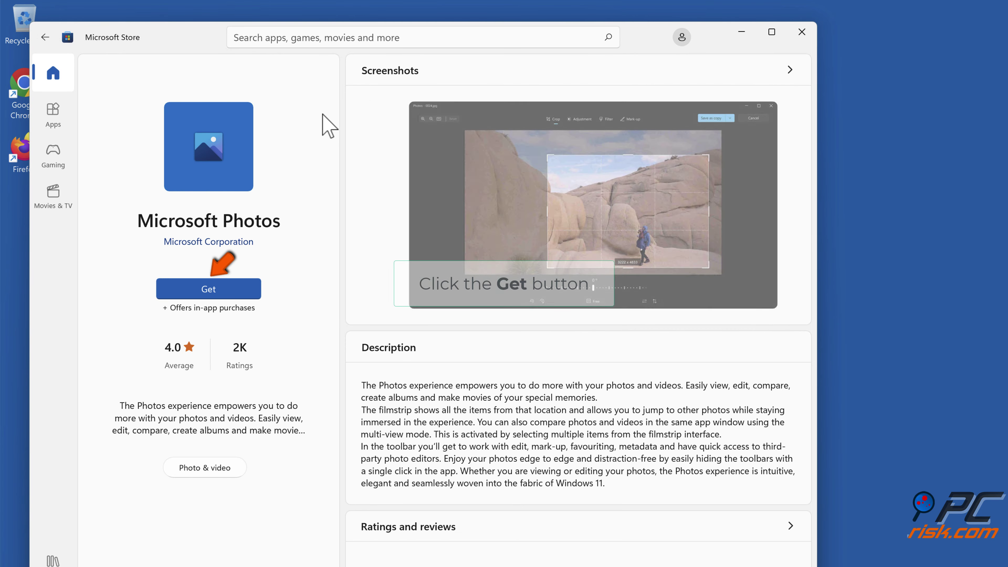
{"action": "left_click", "coordinate": [213, 295]}
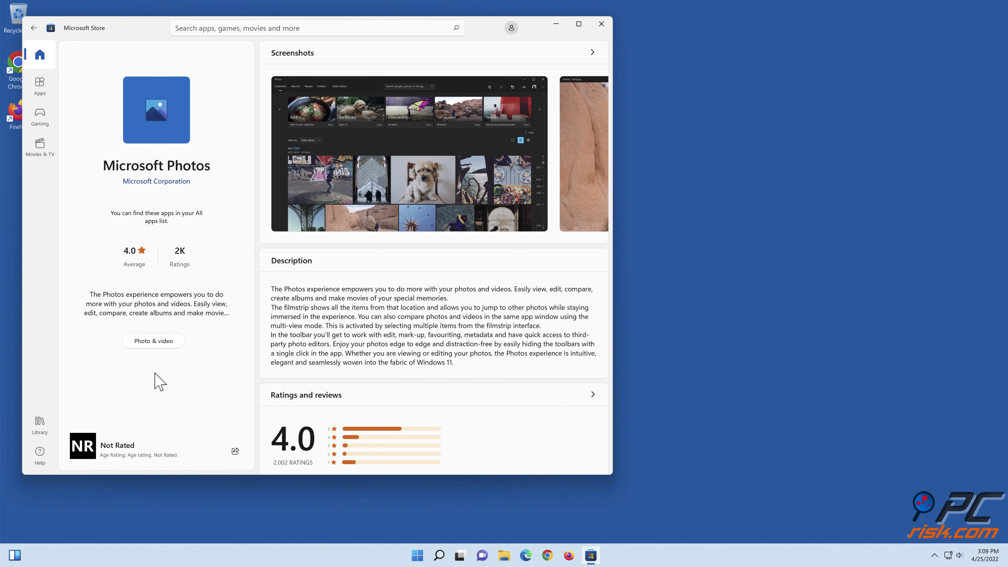
{"action": "left_click", "coordinate": [601, 23]}
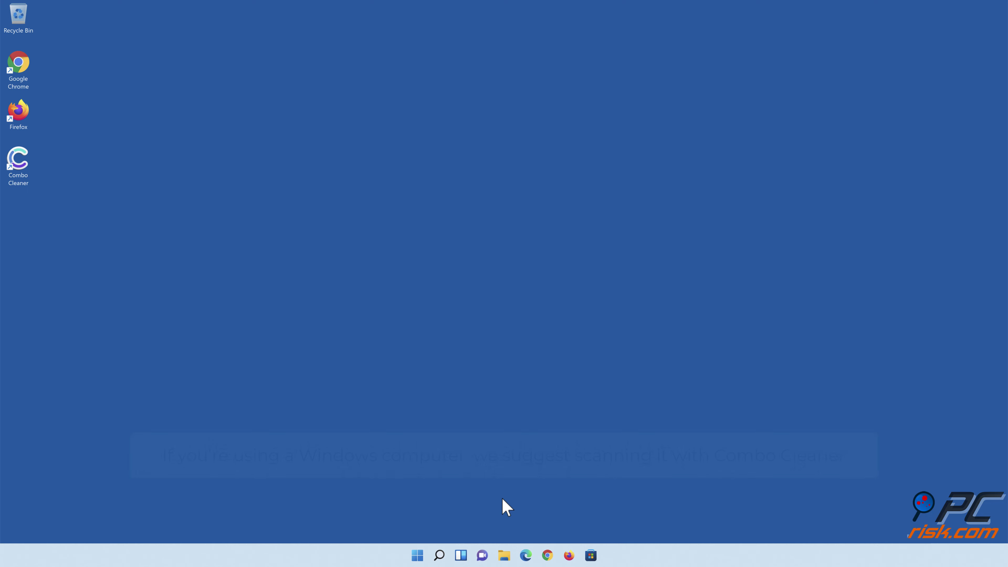
Step: Open Combo Cleaner, run a Quick Scan, and move all detected threats to quarantine
{"action": "double_click", "coordinate": [26, 180]}
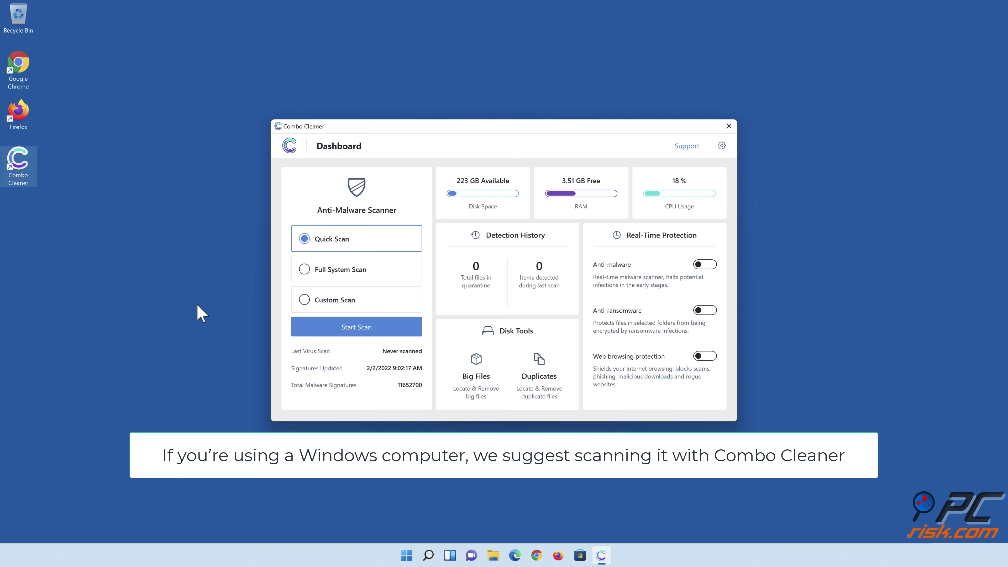
{"action": "left_click", "coordinate": [356, 332]}
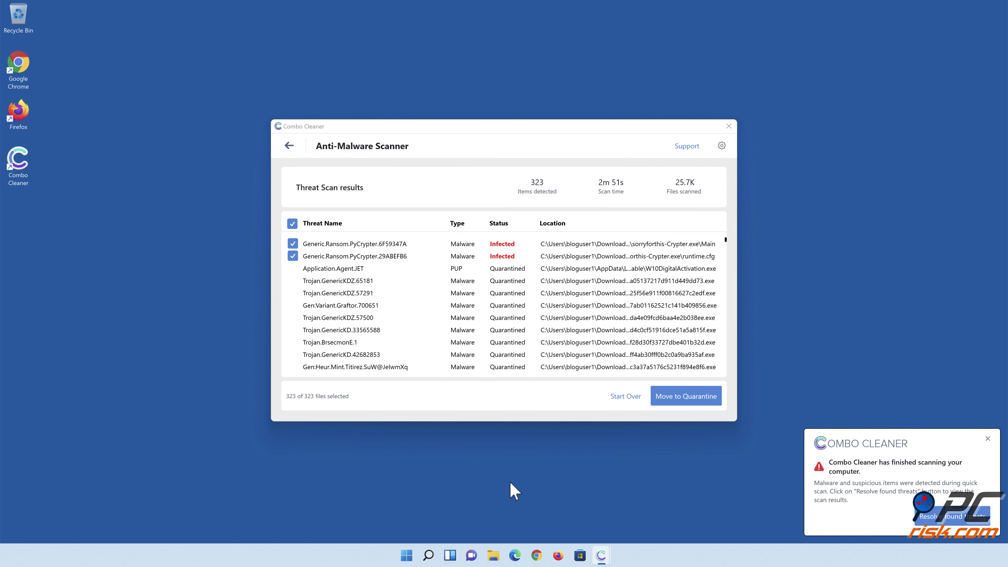
{"action": "left_click", "coordinate": [682, 400]}
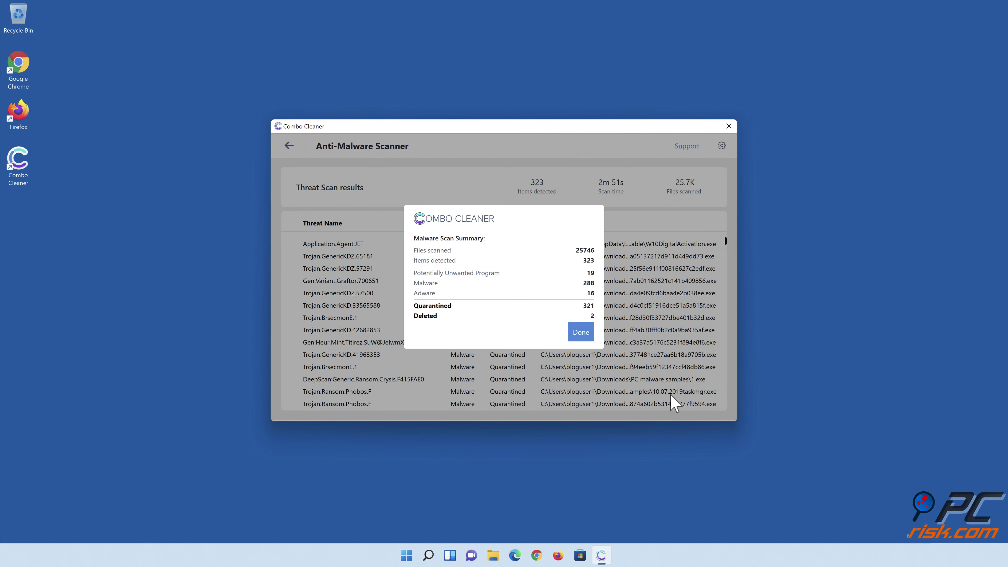
{"action": "left_click", "coordinate": [580, 337]}
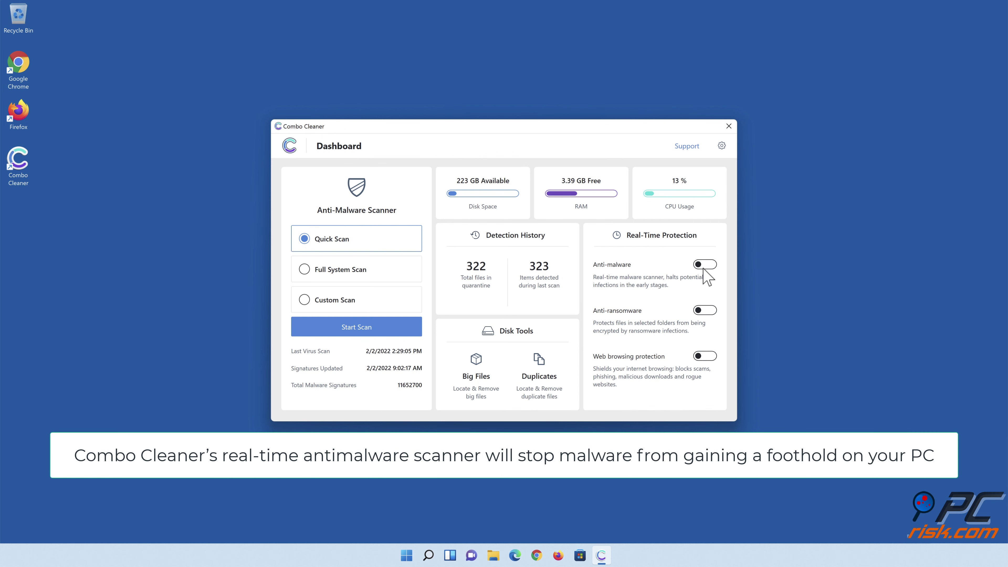
Step: Turn on real-time anti-malware and anti-ransomware protection, add the Documents library's Documents folder as a protected folder, and return to the Dashboard
{"action": "left_click", "coordinate": [704, 266]}
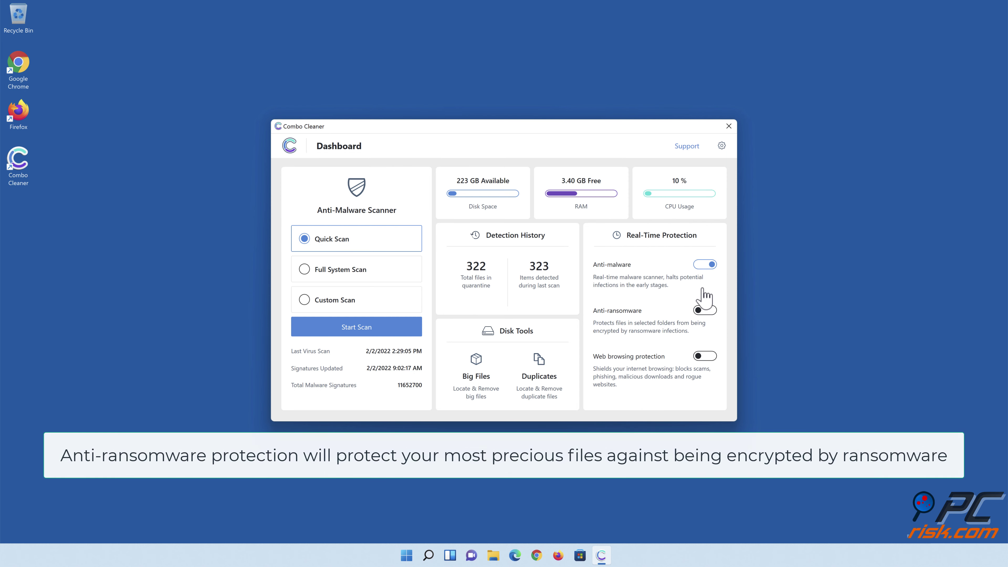
{"action": "left_click", "coordinate": [705, 311]}
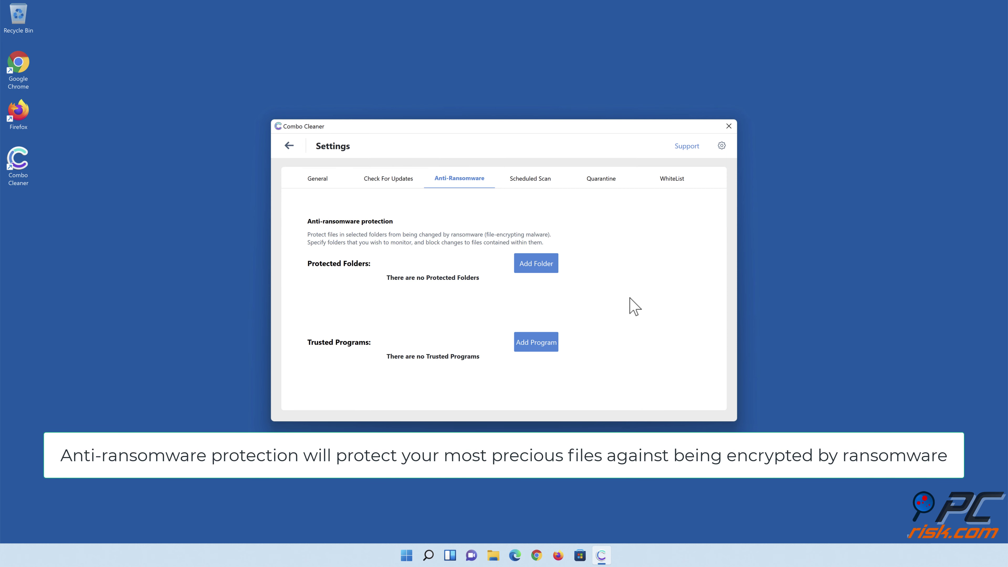
{"action": "left_click", "coordinate": [538, 269]}
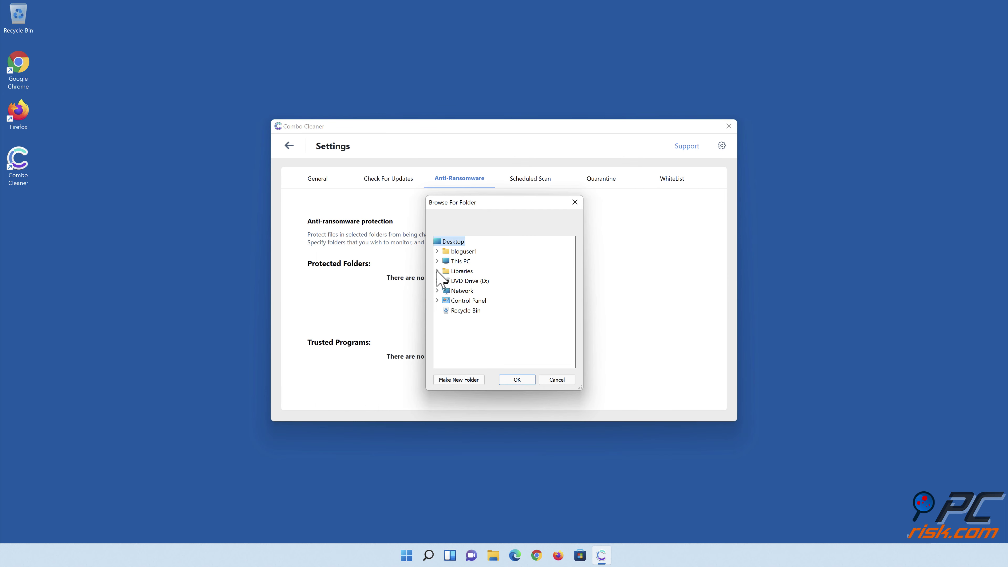
{"action": "left_click", "coordinate": [437, 271]}
{"action": "left_click", "coordinate": [445, 291]}
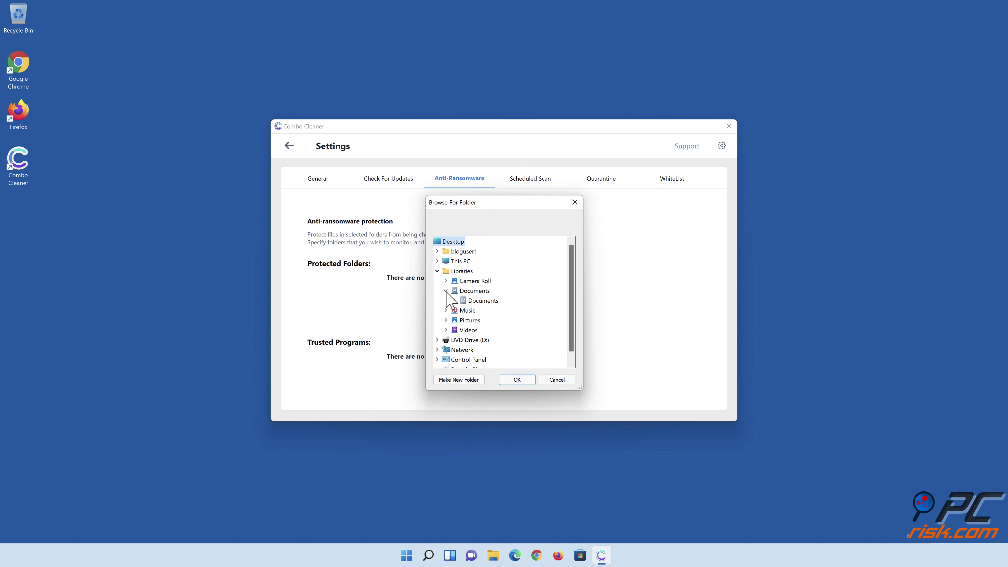
{"action": "left_click", "coordinate": [481, 301]}
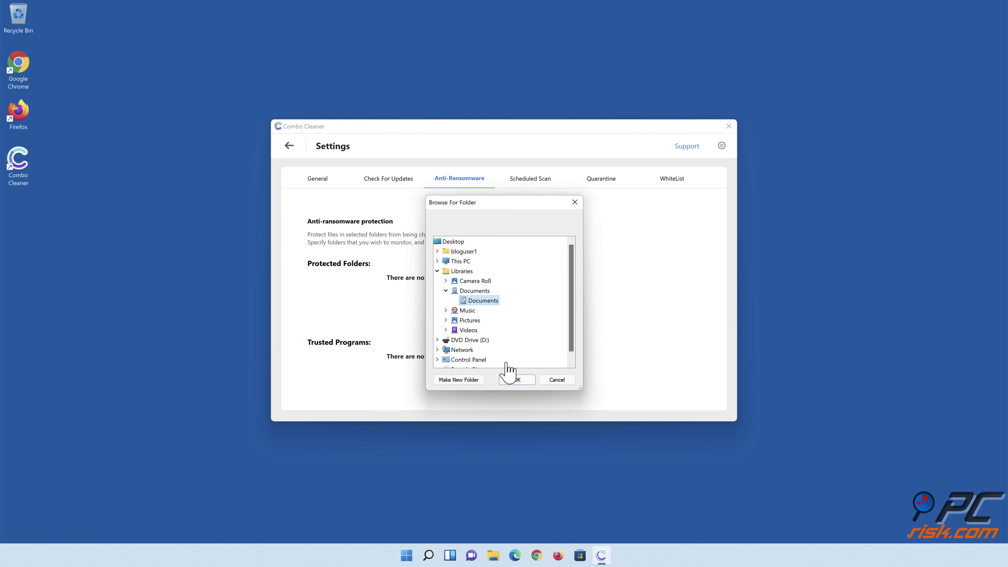
{"action": "left_click", "coordinate": [517, 379]}
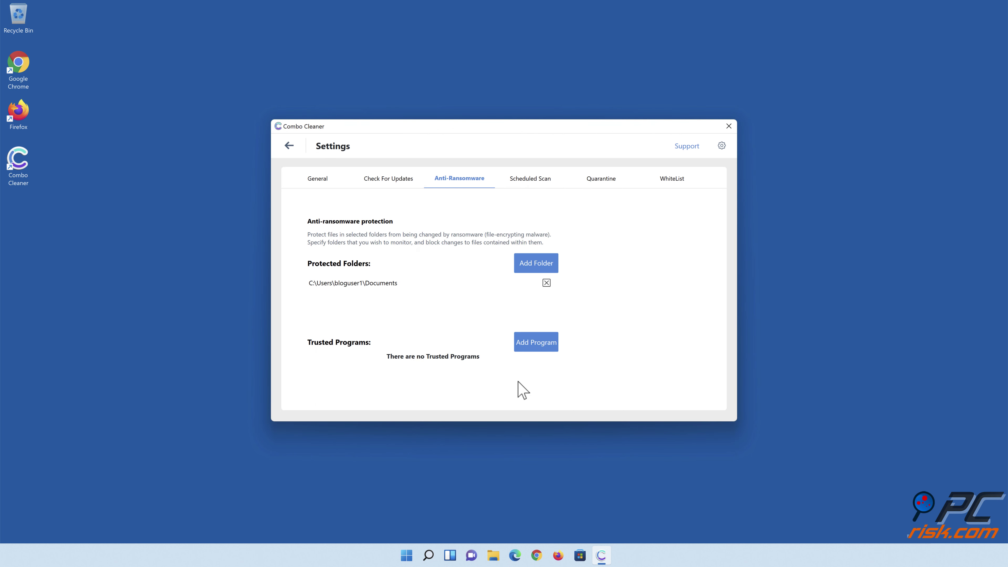
{"action": "left_click", "coordinate": [291, 148]}
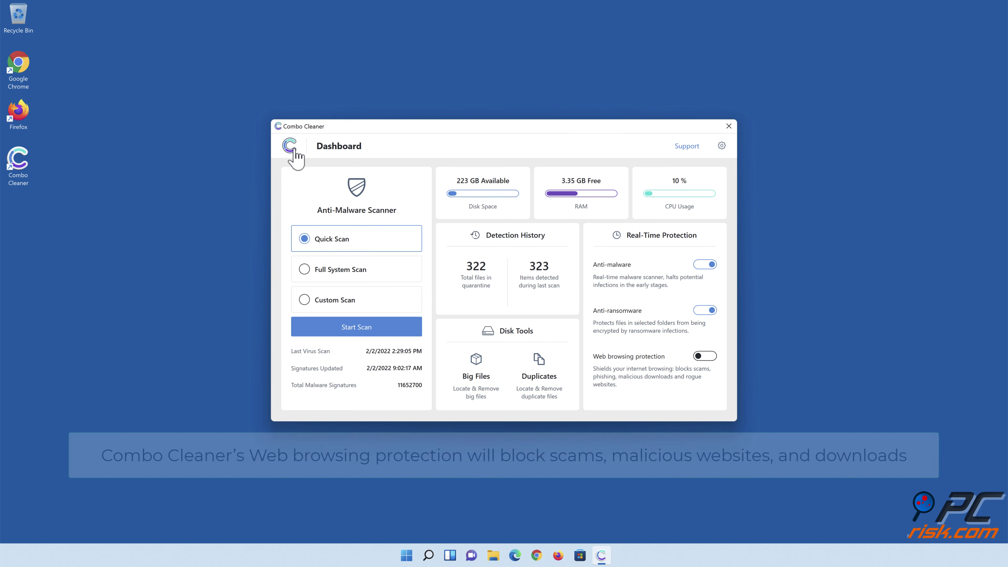